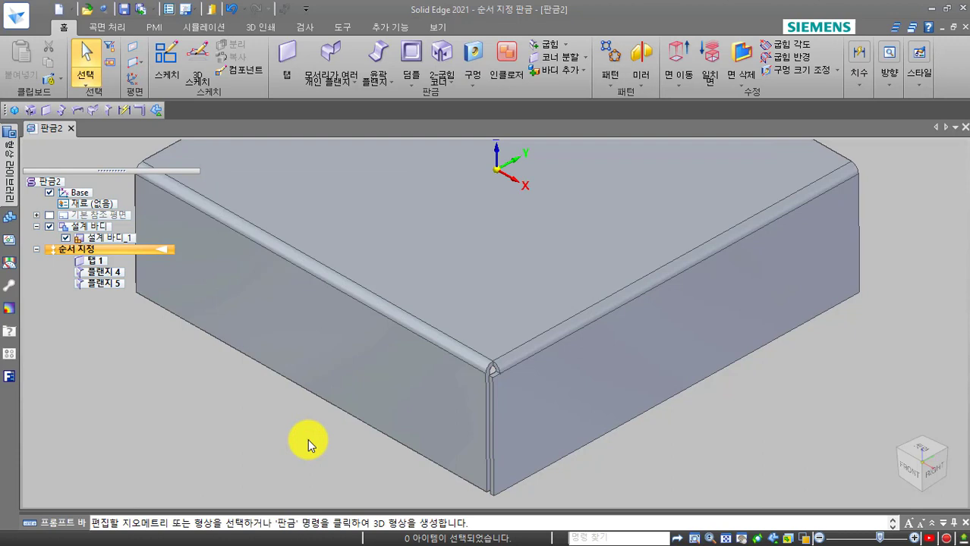
mouse_move(460, 361)
left_mouse_down()
mouse_move(448, 363)
mouse_move(443, 322)
mouse_move(450, 353)
left_mouse_up()
left_click_drag(546, 343, 558, 350)
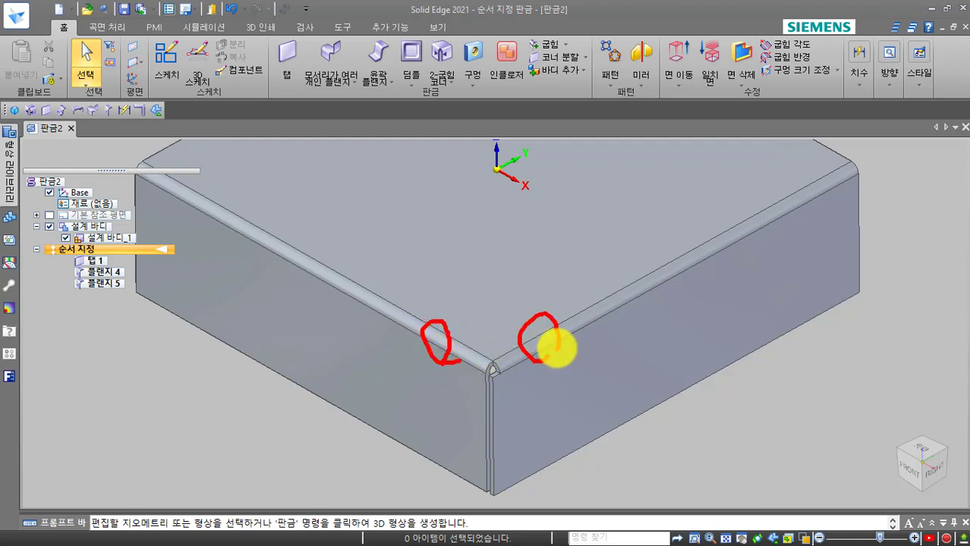
key("Escape")
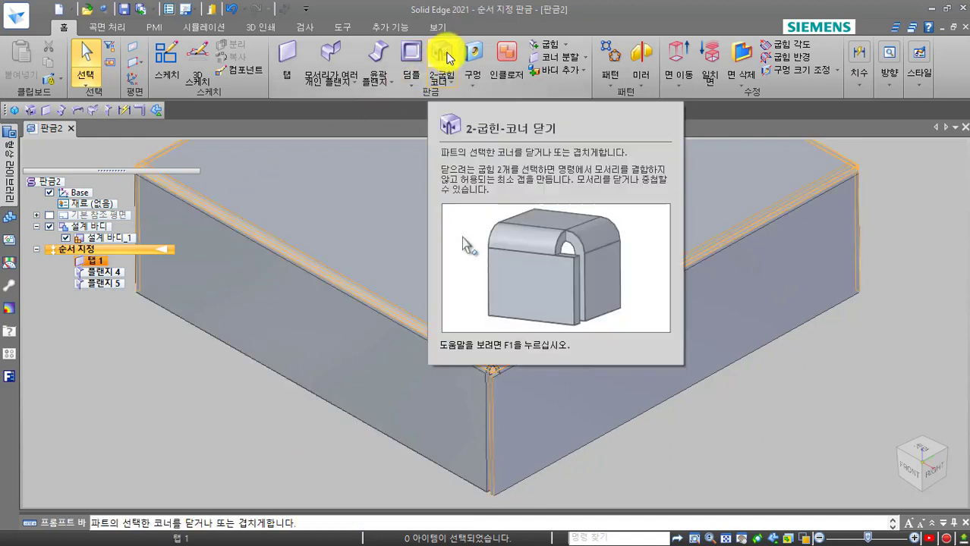
- Start a two-bend corner with the Open treatment and pick the two bends that meet at the front corner
left_click(444, 54)
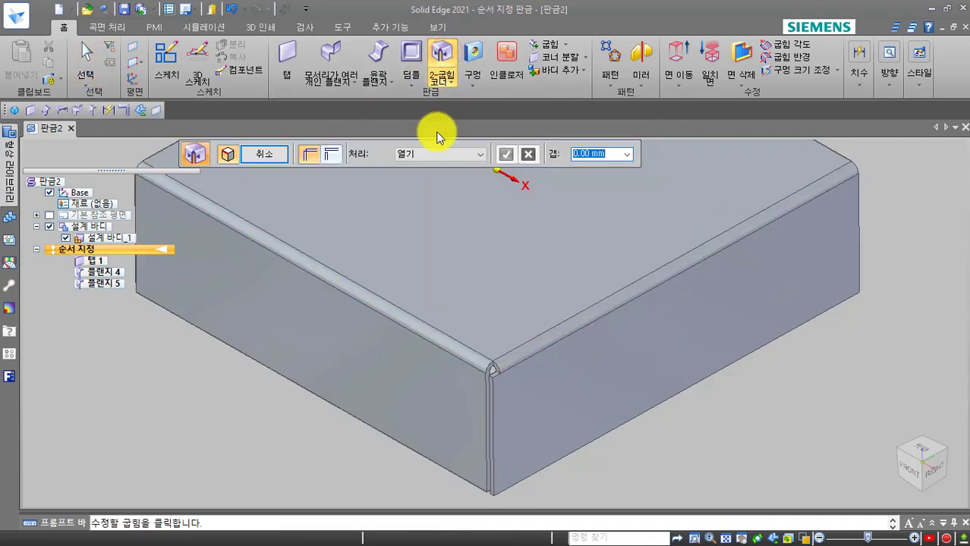
left_click(452, 345)
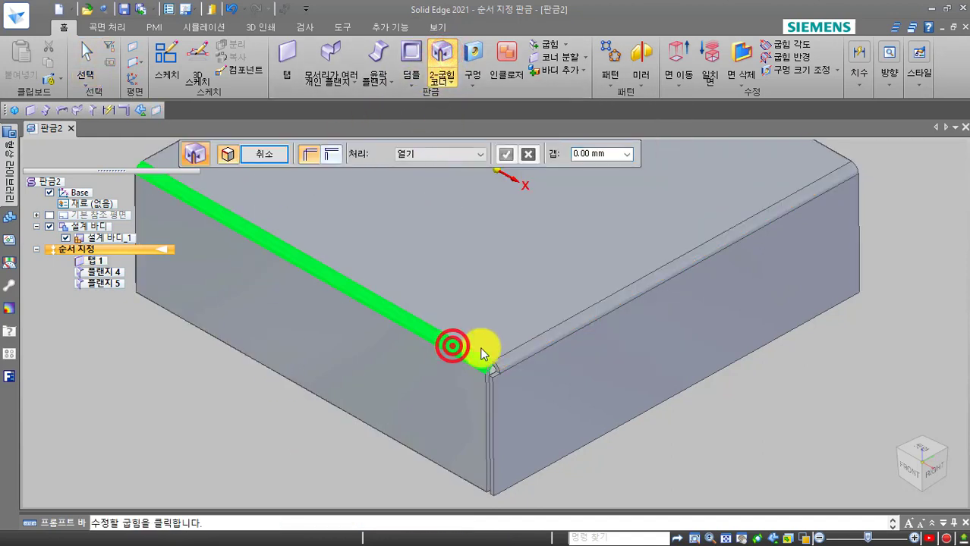
left_click(515, 354)
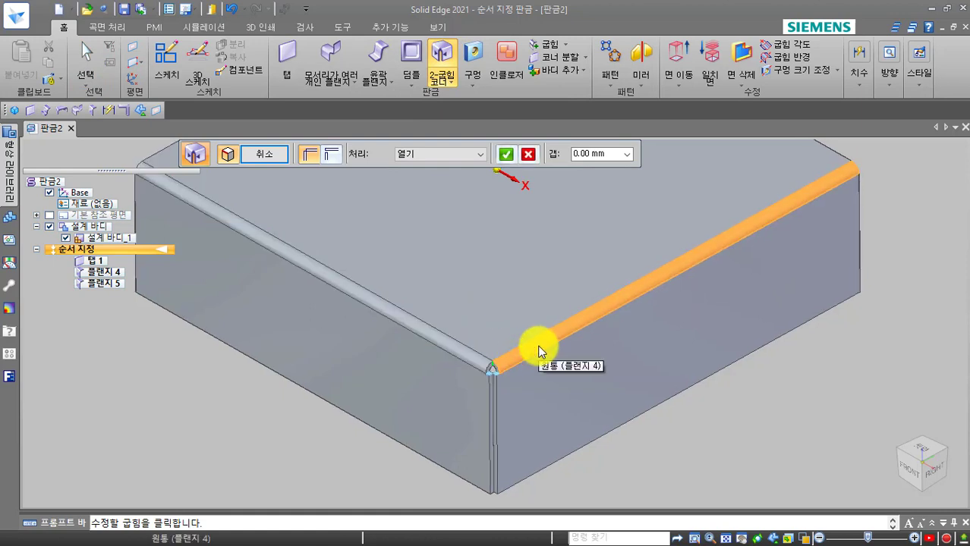
scroll(538, 351, "up", 5)
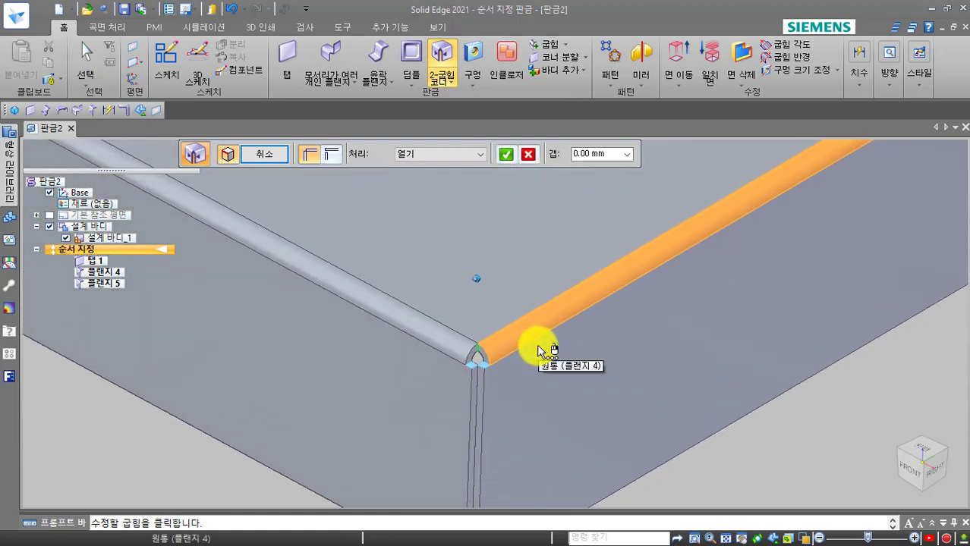
scroll(536, 345, "up", 2)
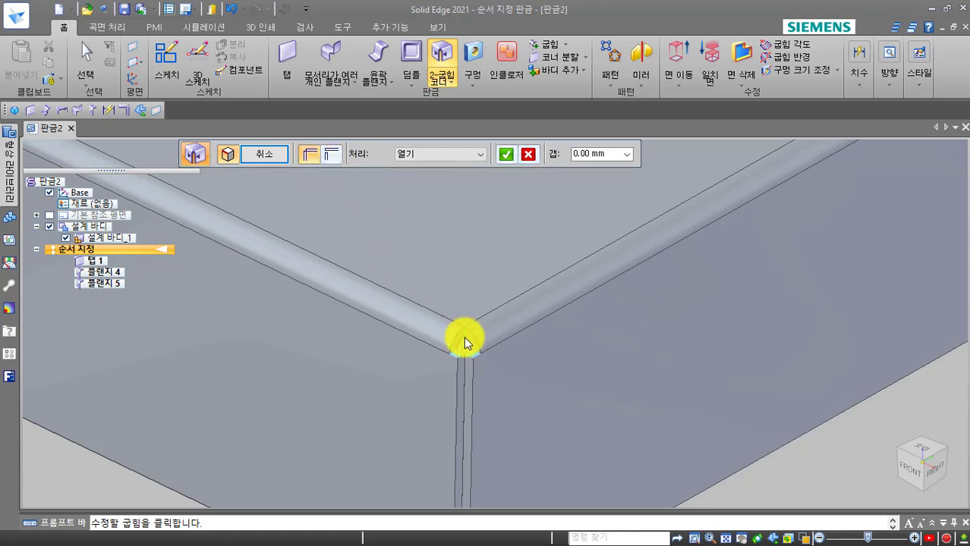
- Switch the two-bend corner from closed to overlapping faces and discard the current bend selection
left_click(328, 156)
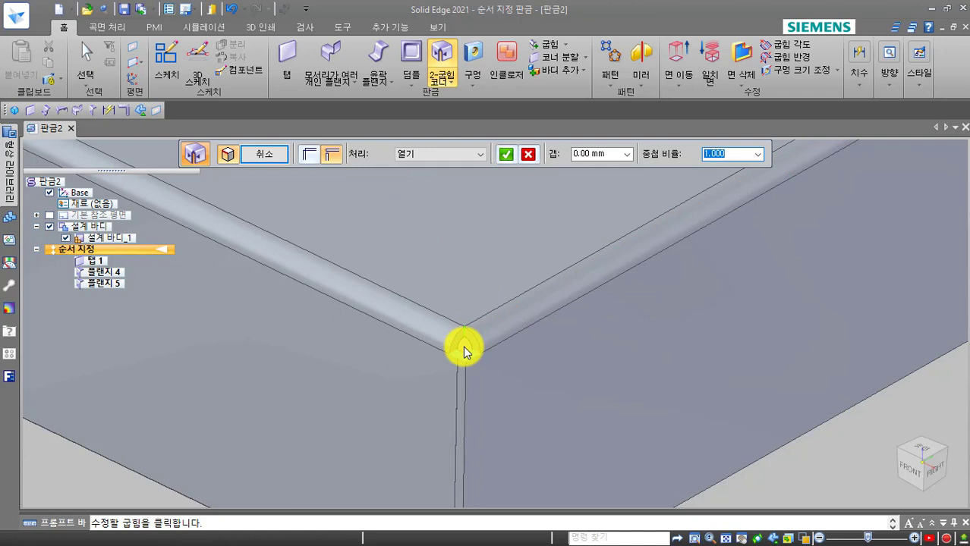
mouse_move(480, 364)
left_mouse_down()
mouse_move(478, 373)
mouse_move(460, 352)
mouse_move(486, 357)
left_mouse_up()
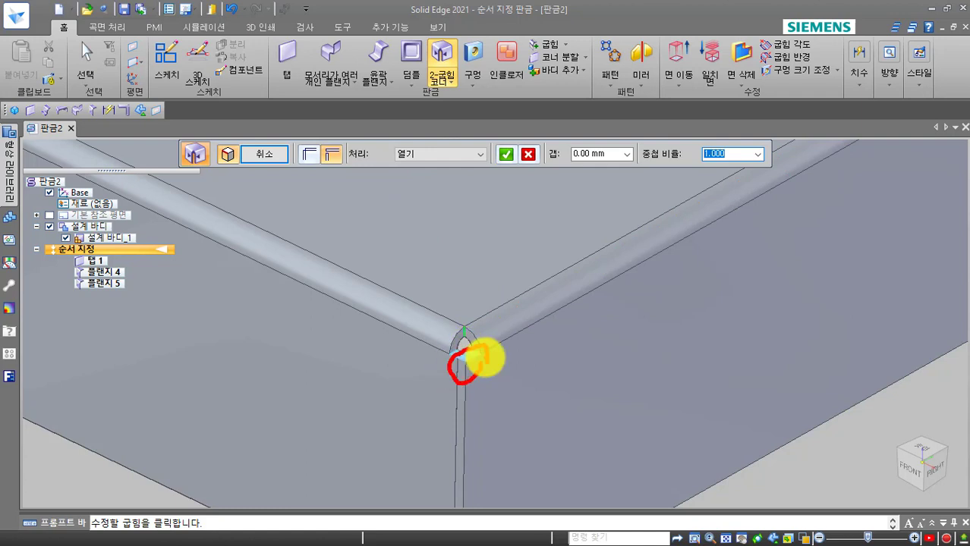
key("Escape")
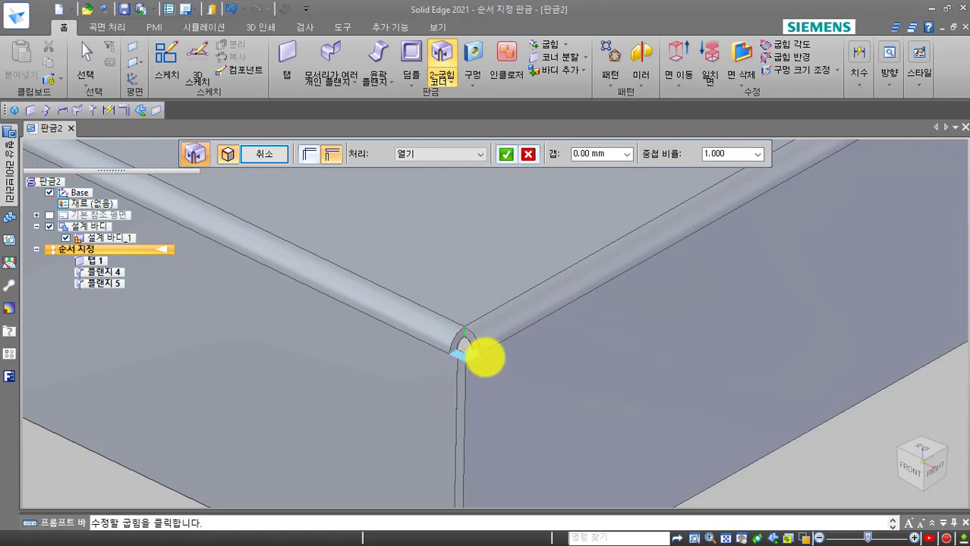
left_click(527, 156)
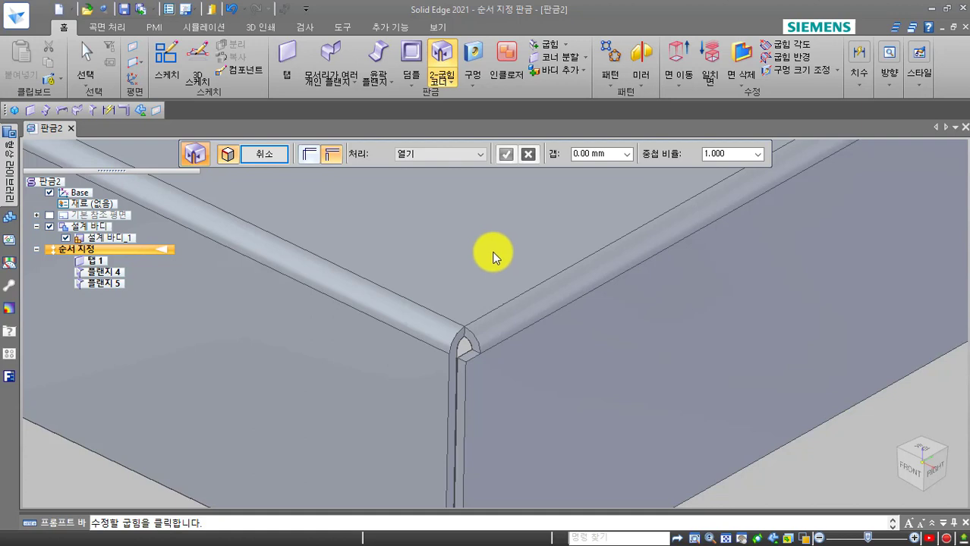
- Try the overlapping corner with the FRONT-side and RIGHT-side bends picked in reverse order, RIGHT side first, and discard the selection
left_click(496, 330)
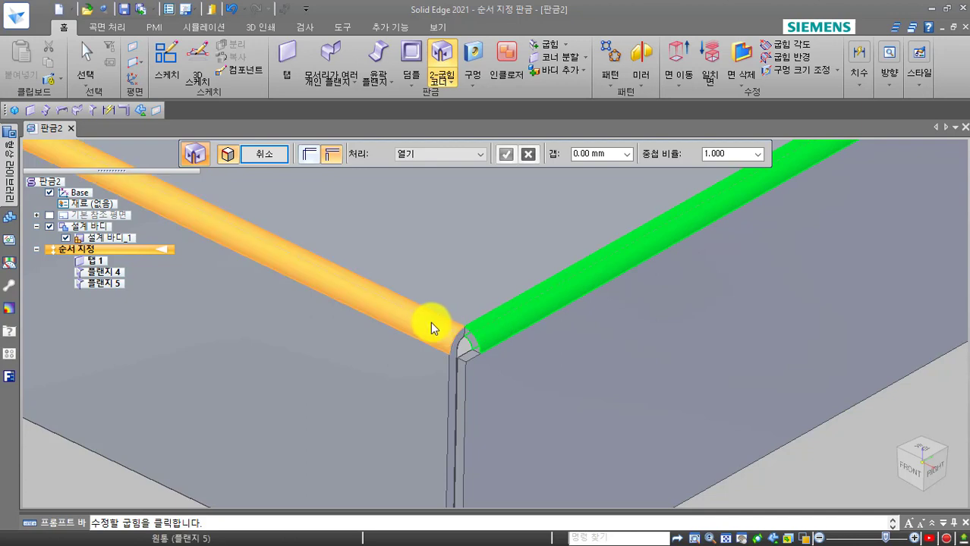
left_click(430, 323)
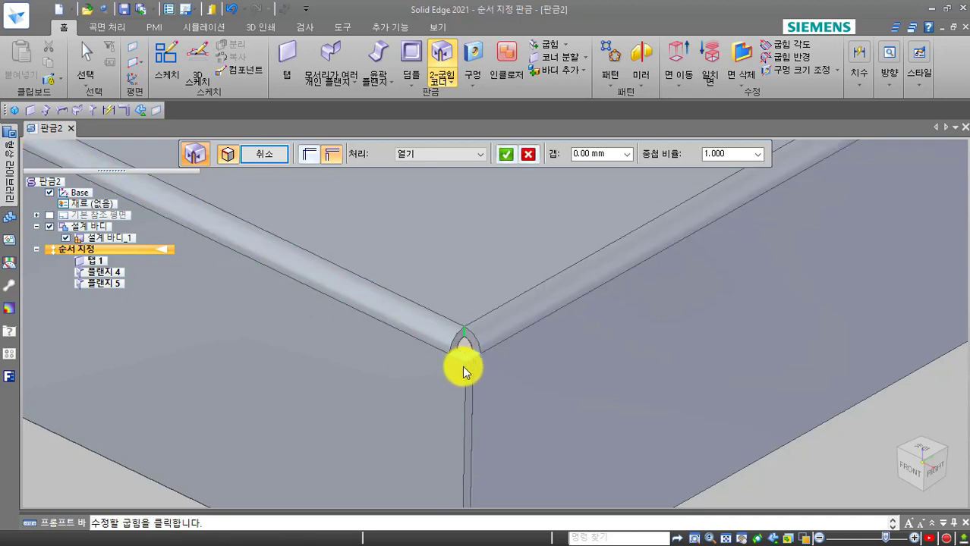
left_click(529, 154)
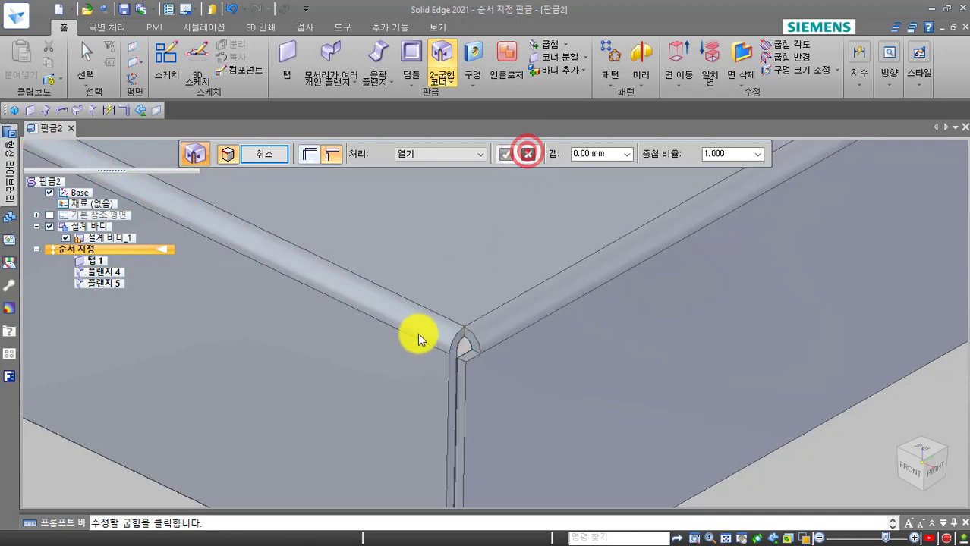
- Pick the FRONT-side bend and the RIGHT-side bend, in that order, for the two-bend corner
left_click(414, 330)
left_click(497, 319)
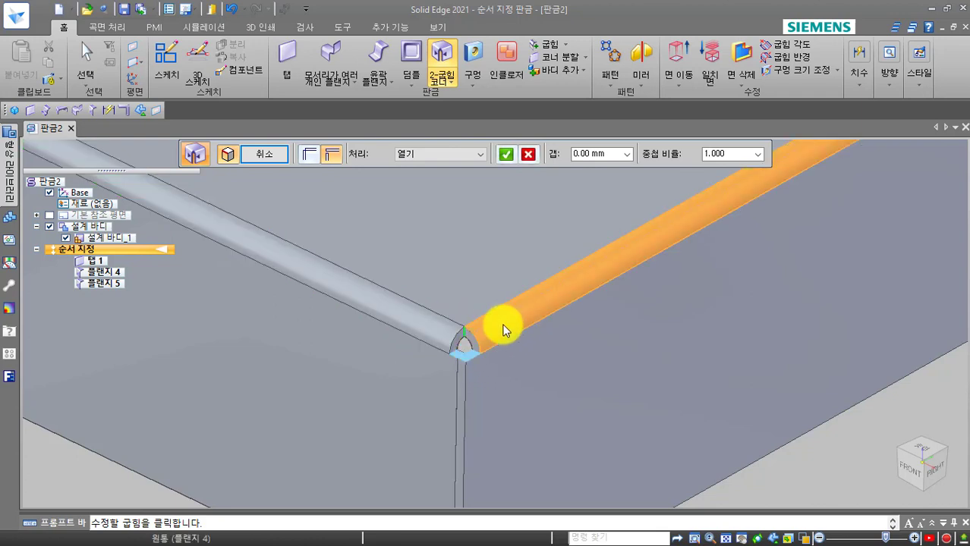
left_click(462, 351)
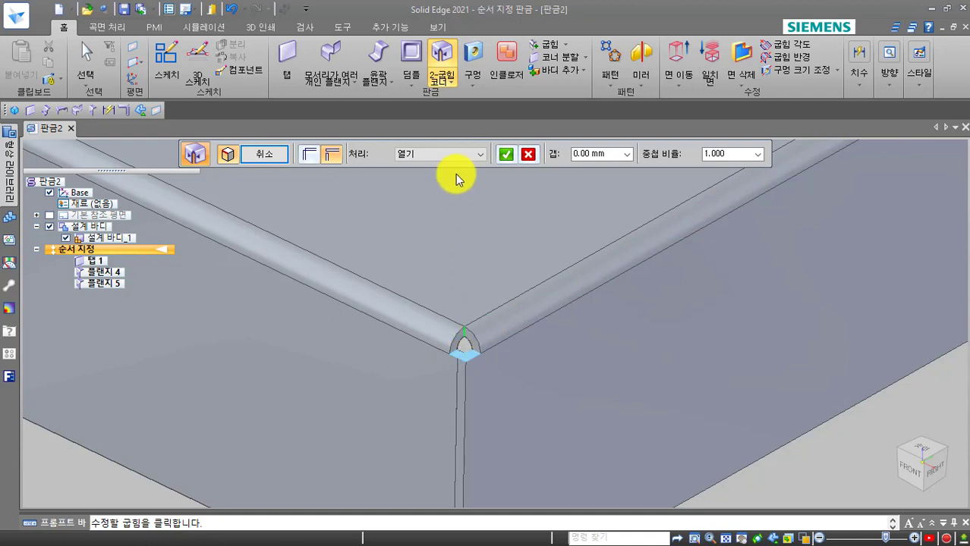
- Try the Closed, Circular Cutout and U-shaped Cutout treatments on the overlapping corner
left_click(447, 156)
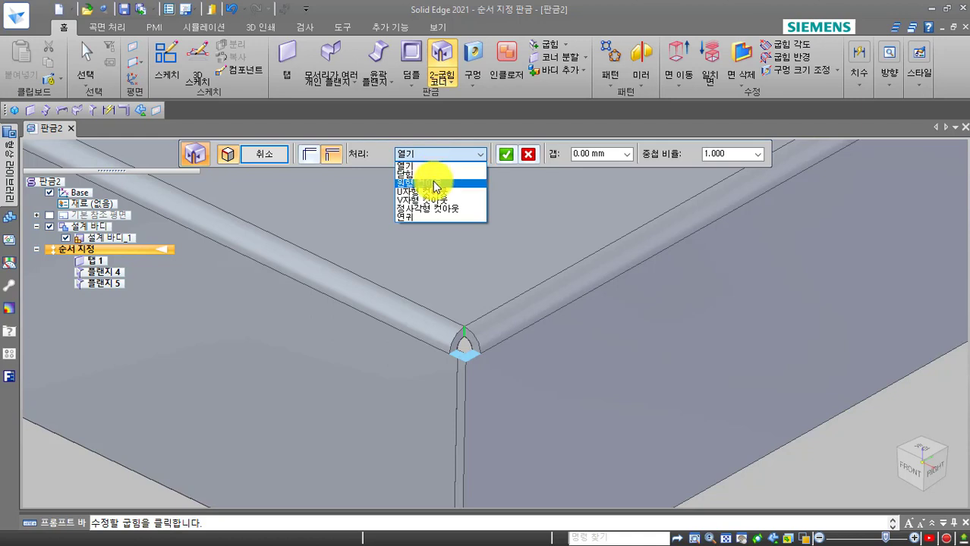
left_click(434, 175)
left_click(439, 155)
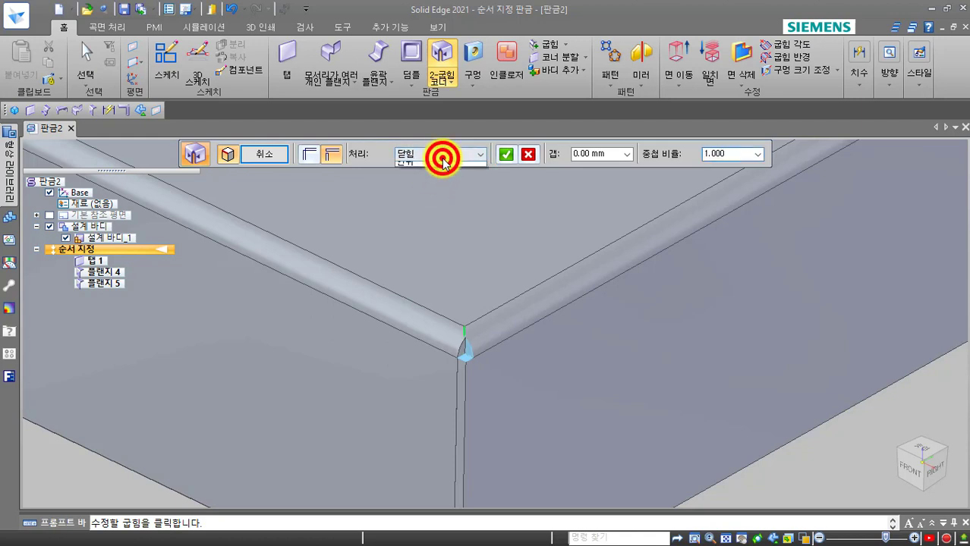
left_click(433, 184)
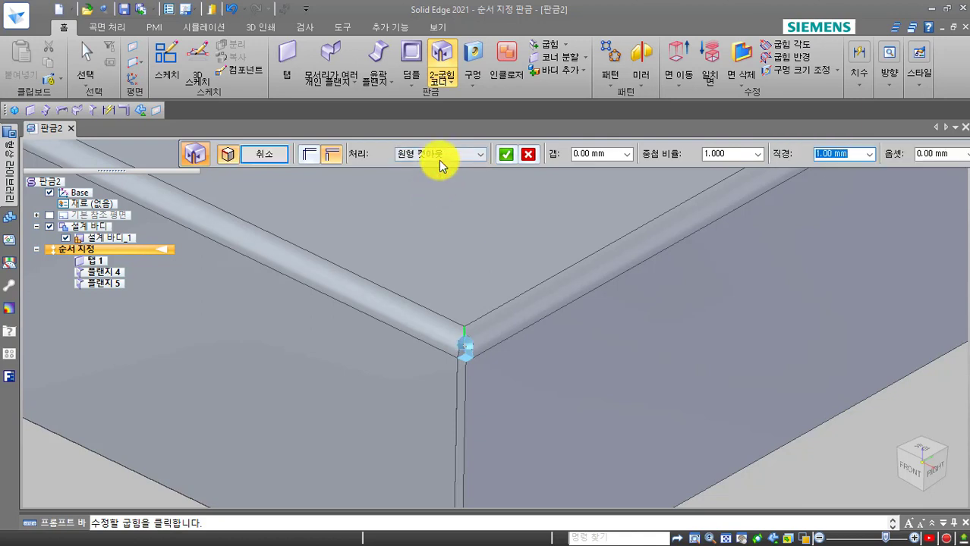
left_click(439, 155)
left_click(427, 193)
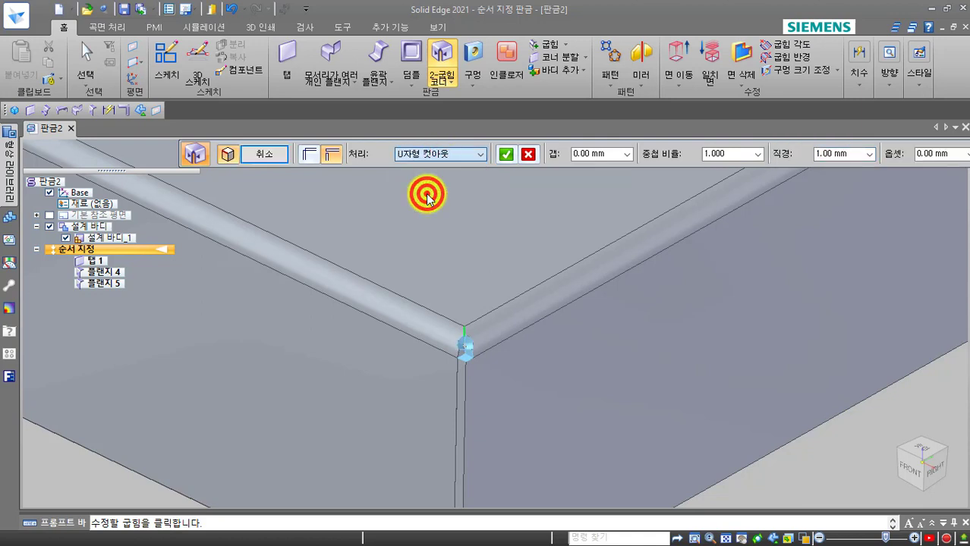
- Try the V-shaped Cutout, Square Cutout and Miter treatments on the overlapping corner
left_click(429, 156)
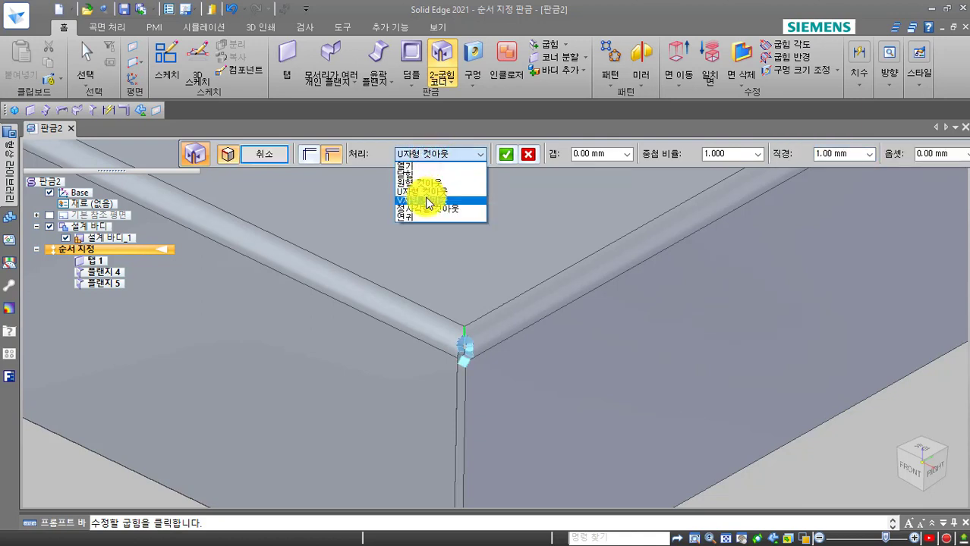
left_click(426, 191)
left_click(434, 159)
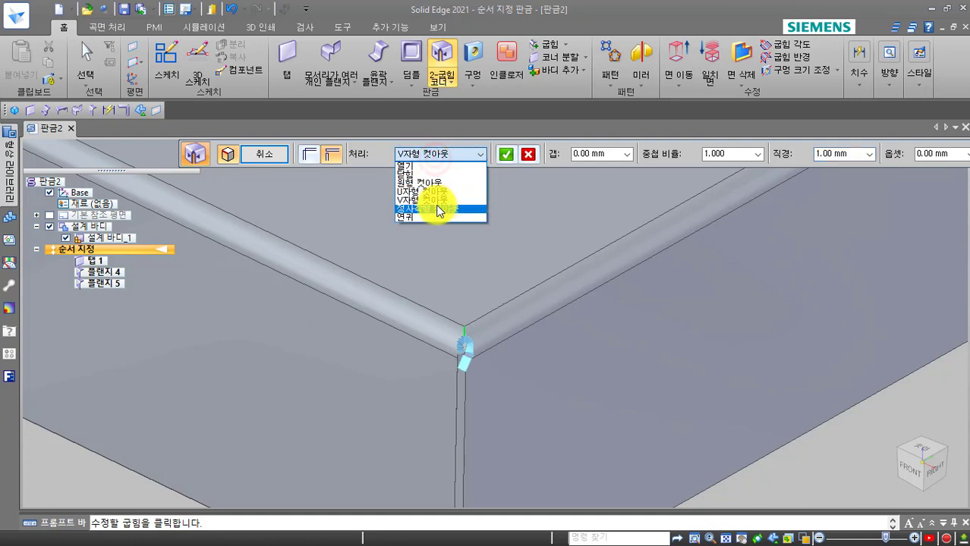
left_click(434, 206)
left_click(433, 155)
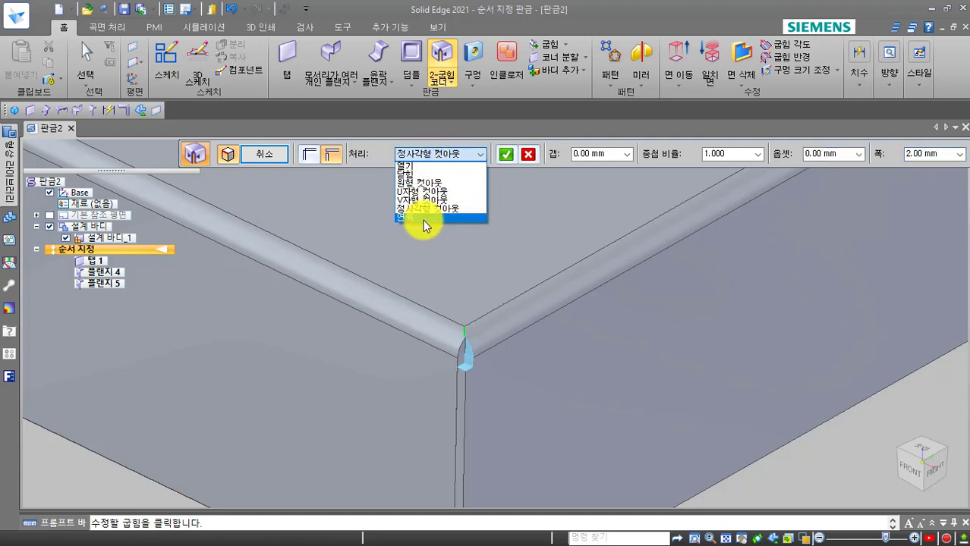
left_click(422, 219)
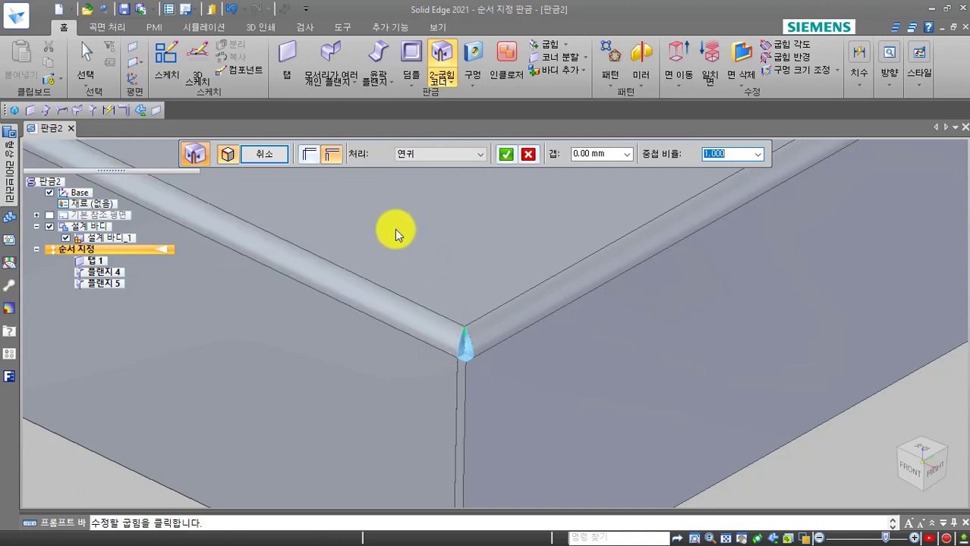
- Return the corner to closed faces without overlap and give it a Circular Cutout treatment with a 5 mm diameter
left_click(308, 157)
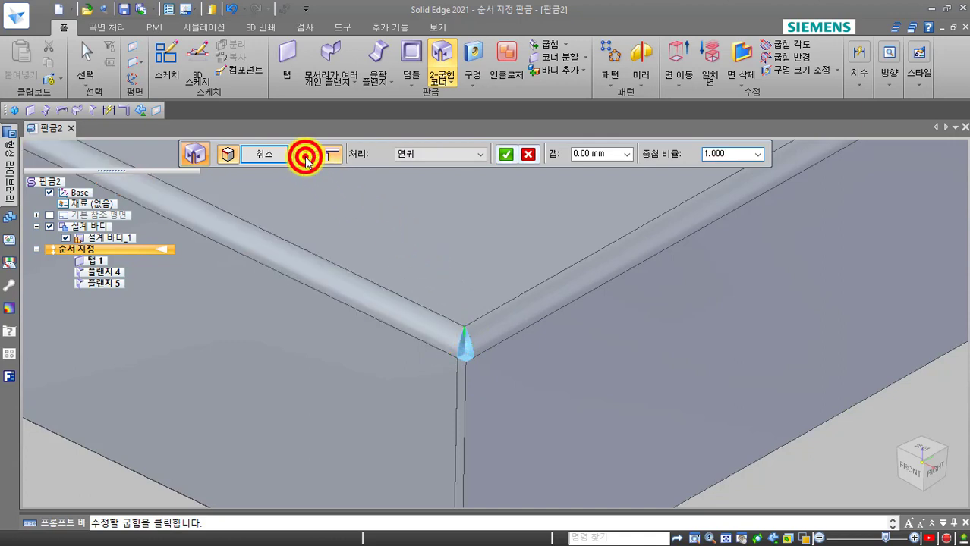
left_click(410, 156)
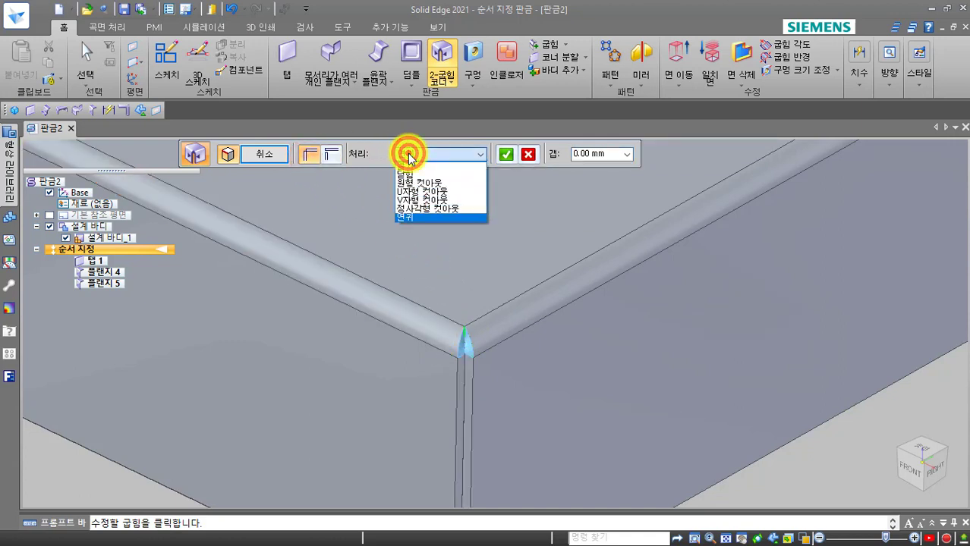
left_click(422, 189)
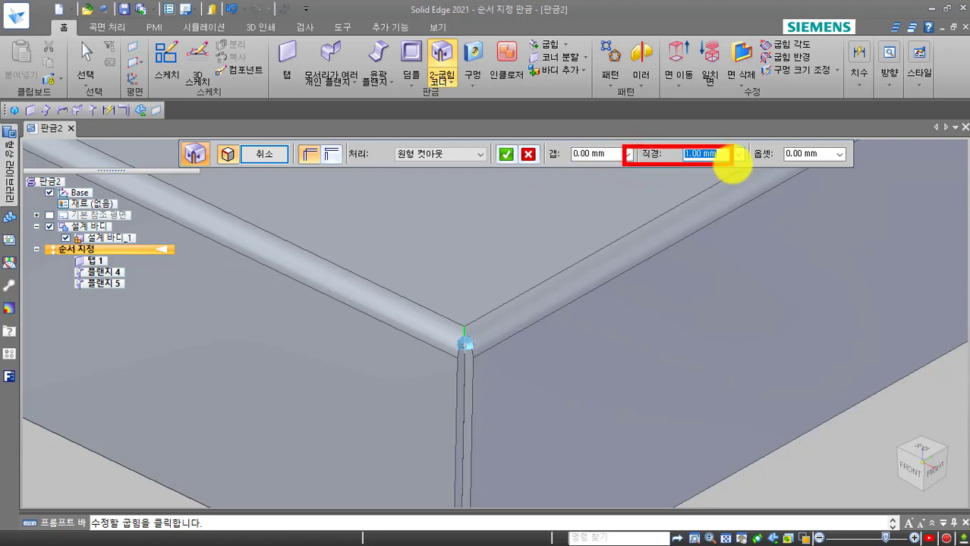
left_click(726, 153)
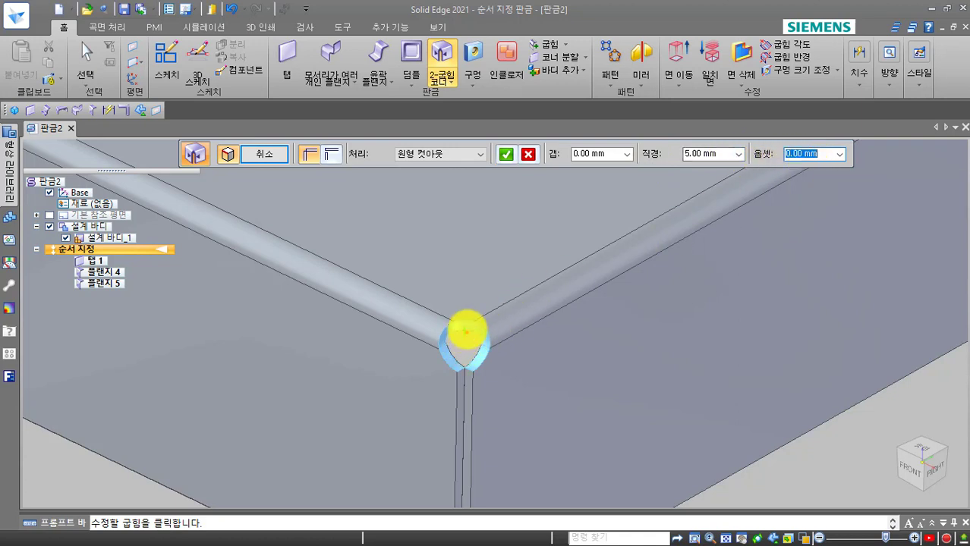
- Set the circular cutout's offset to 2 mm
left_click(464, 317)
left_click(467, 317)
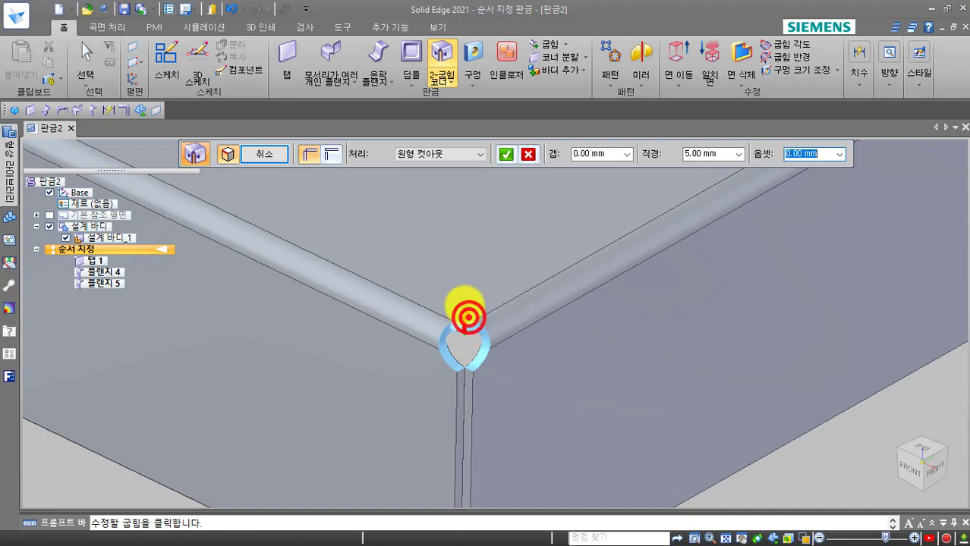
left_click(457, 312)
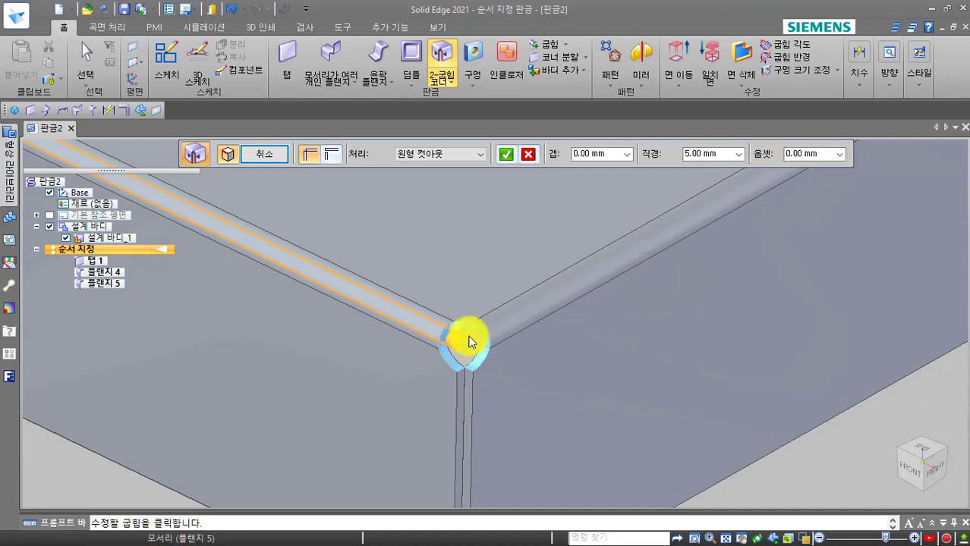
double_click(818, 155)
type("2")
key("Return")
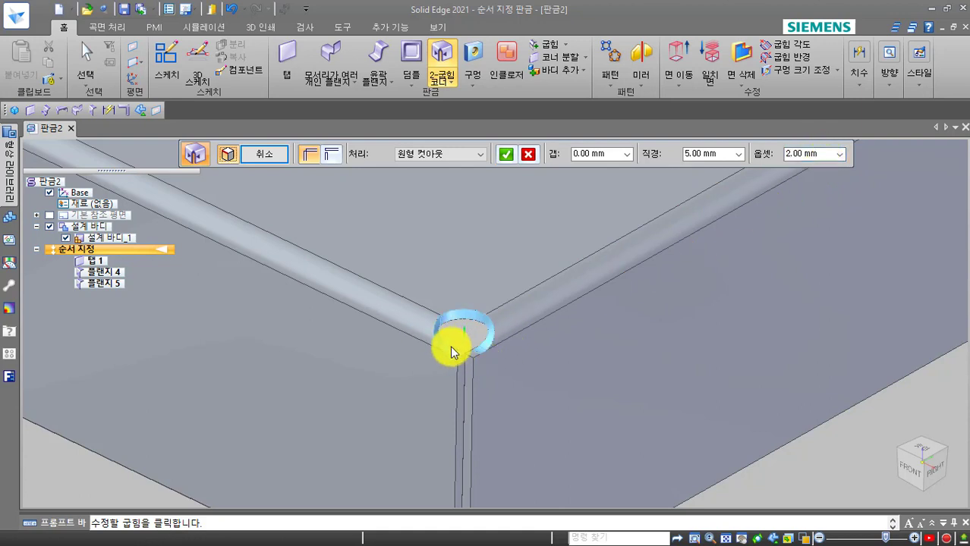
- Set the circular cutout's offset back to 0 mm
double_click(825, 155)
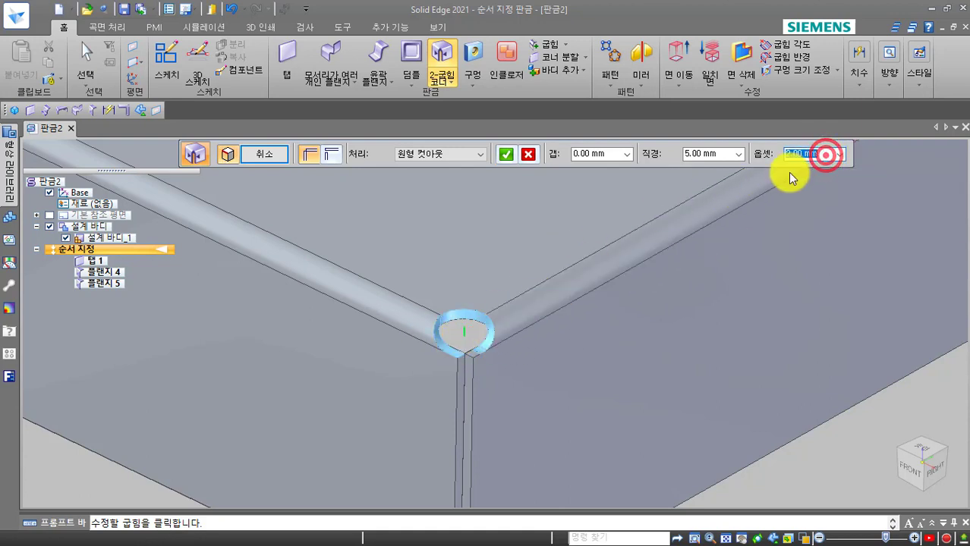
type("0")
key("Return")
- Try a 1 mm gap between the two flanges at the corner and return the gap to 0 mm
double_click(607, 154)
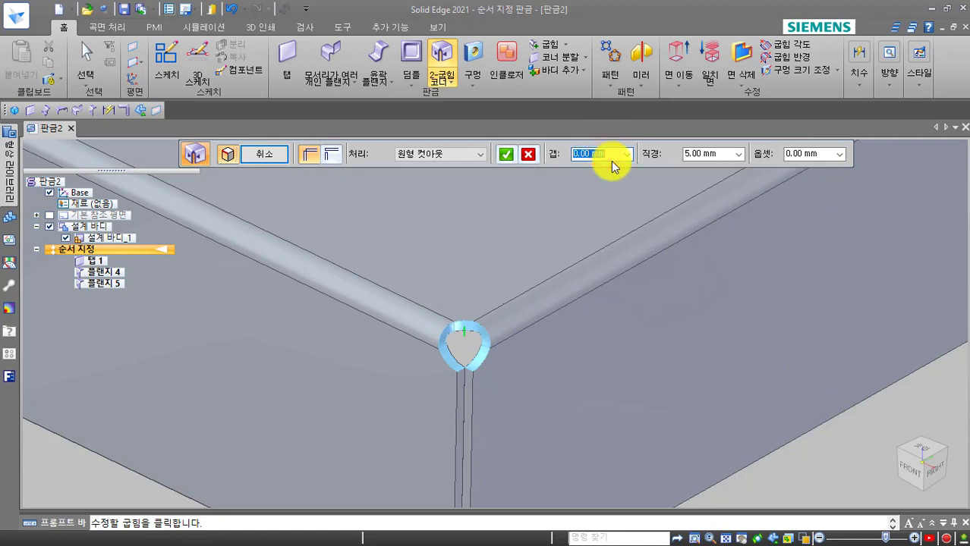
type("1")
key("Tab")
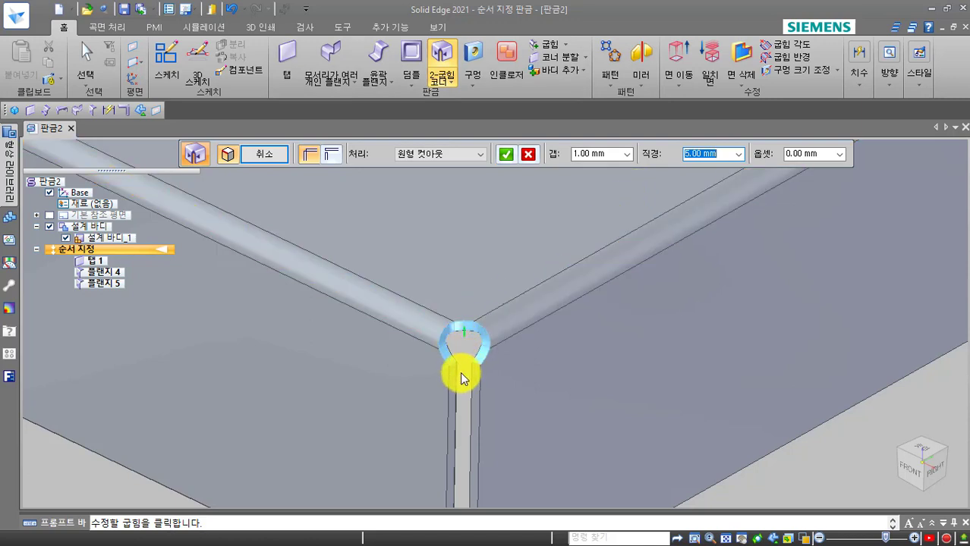
left_click(596, 154)
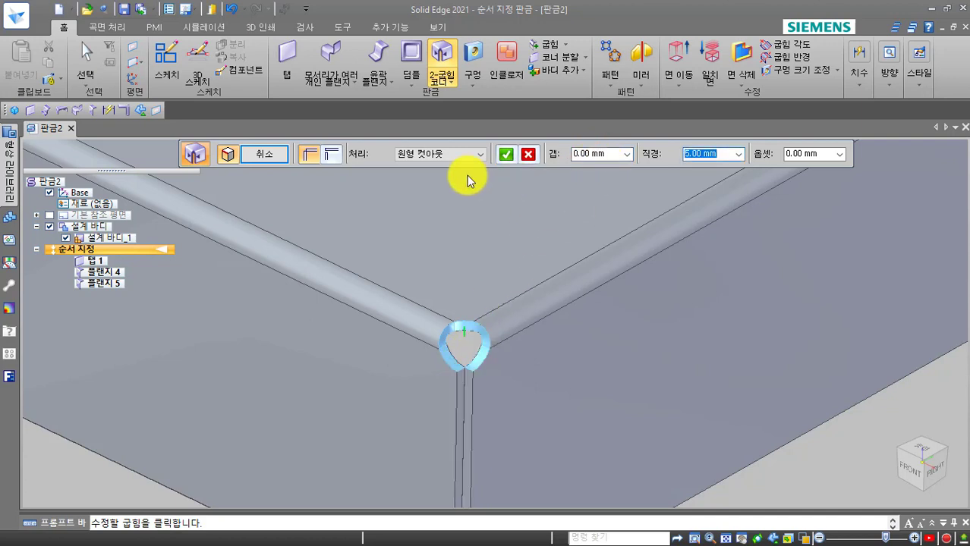
- Change the corner treatment from circular to V-Shaped Cutout
left_click(437, 154)
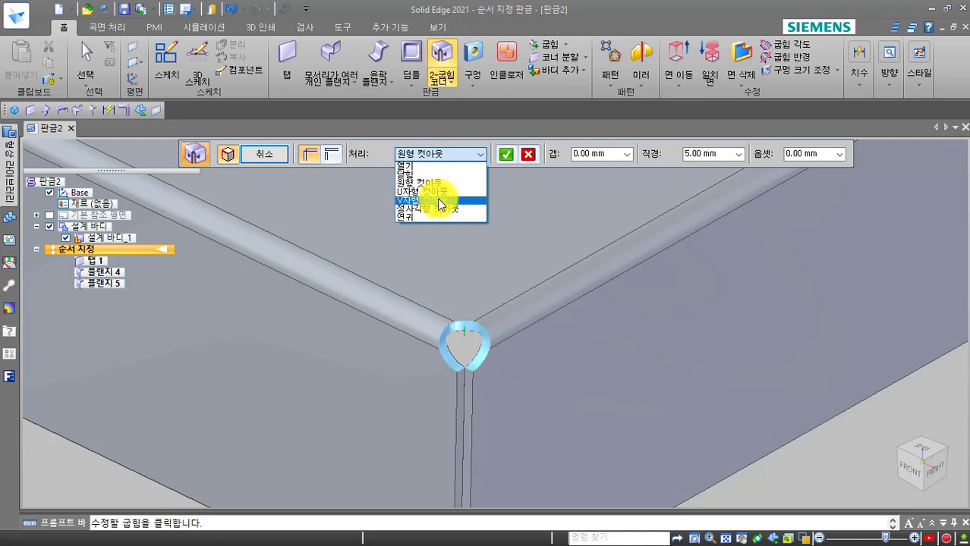
left_click(440, 202)
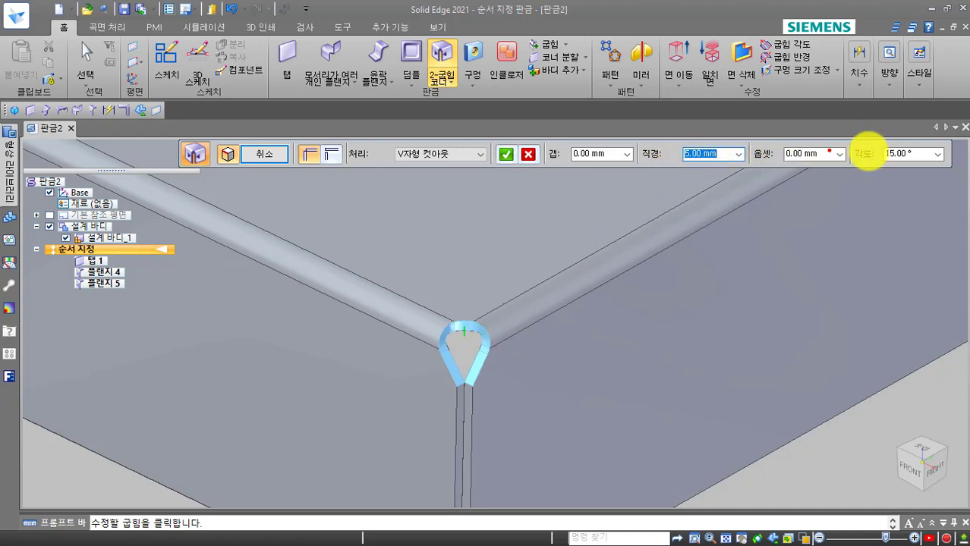
mouse_move(940, 156)
left_mouse_down()
mouse_move(876, 171)
mouse_move(861, 139)
mouse_move(928, 154)
left_mouse_up()
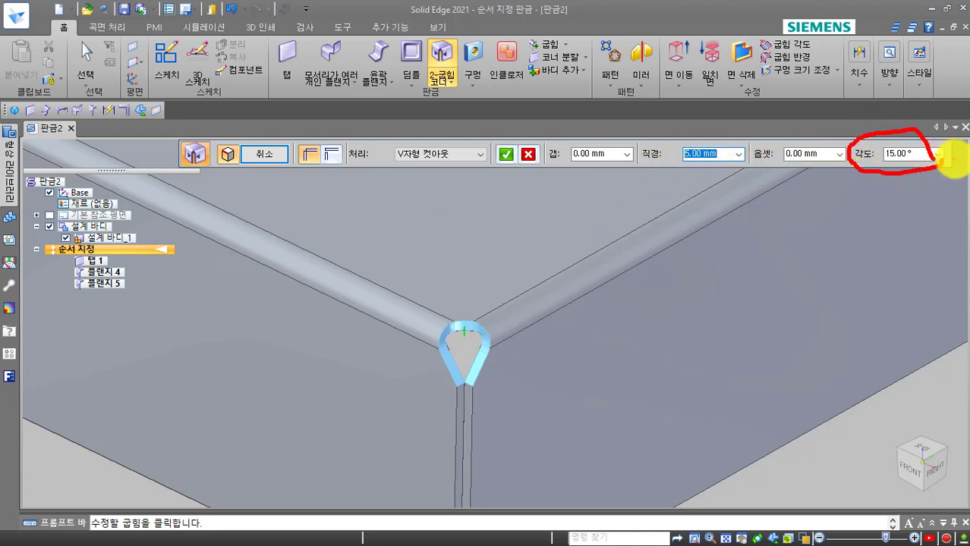
left_click_drag(434, 344, 460, 385)
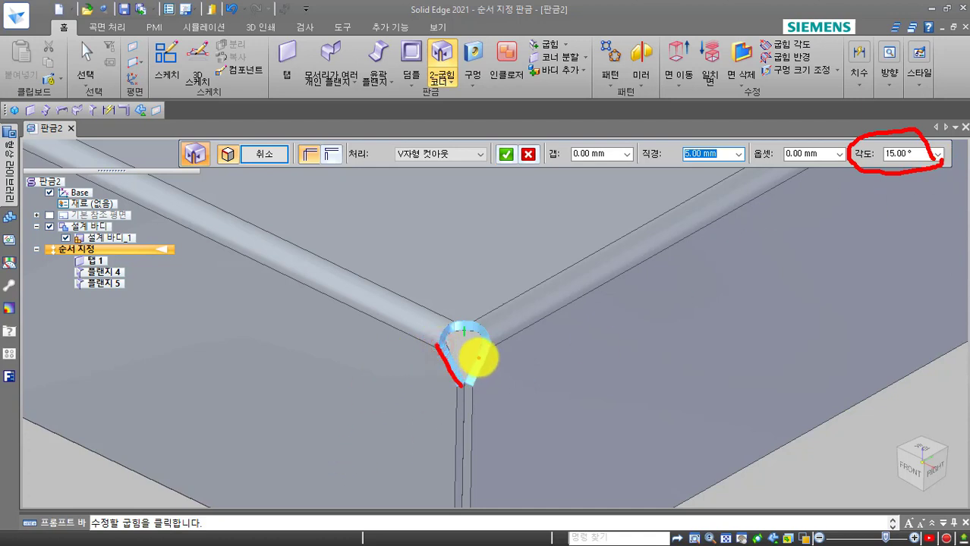
left_click_drag(481, 350, 472, 379)
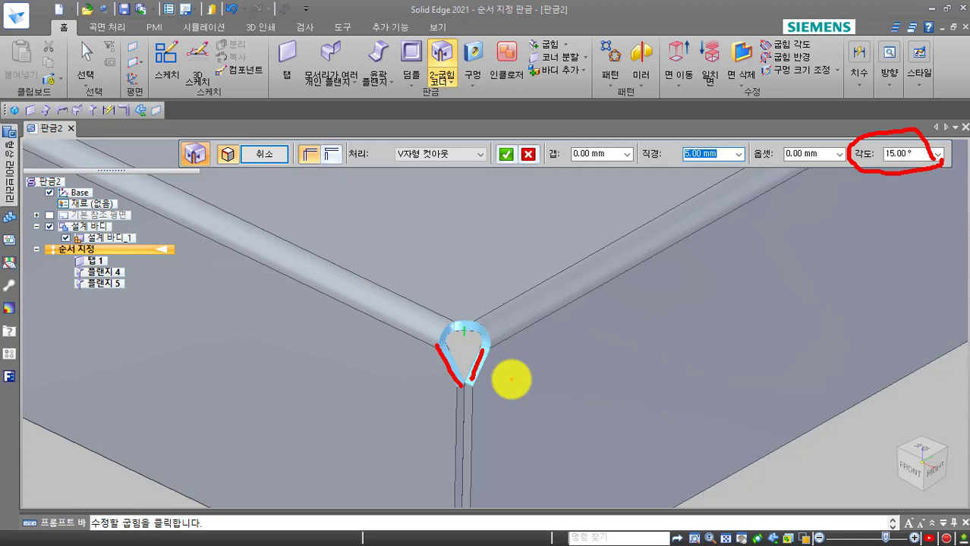
key("Escape")
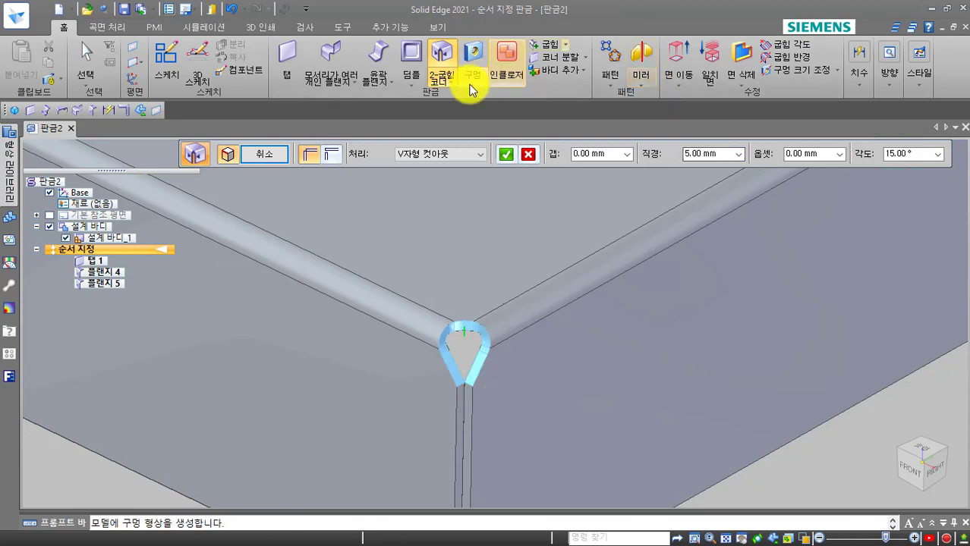
- Switch the corner to the Open treatment with overlapping faces and finish the two-bend corner
left_click(419, 157)
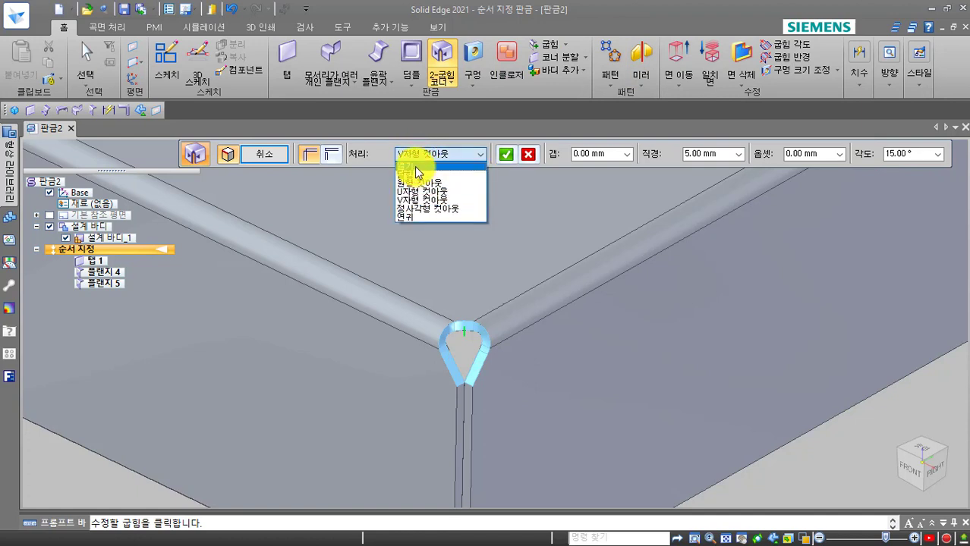
left_click(404, 166)
left_click(335, 155)
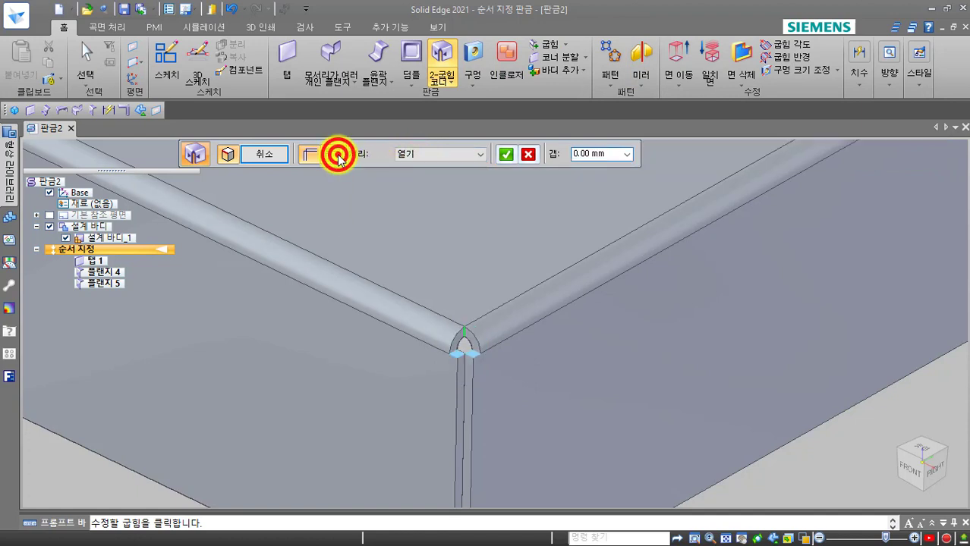
left_click(463, 346)
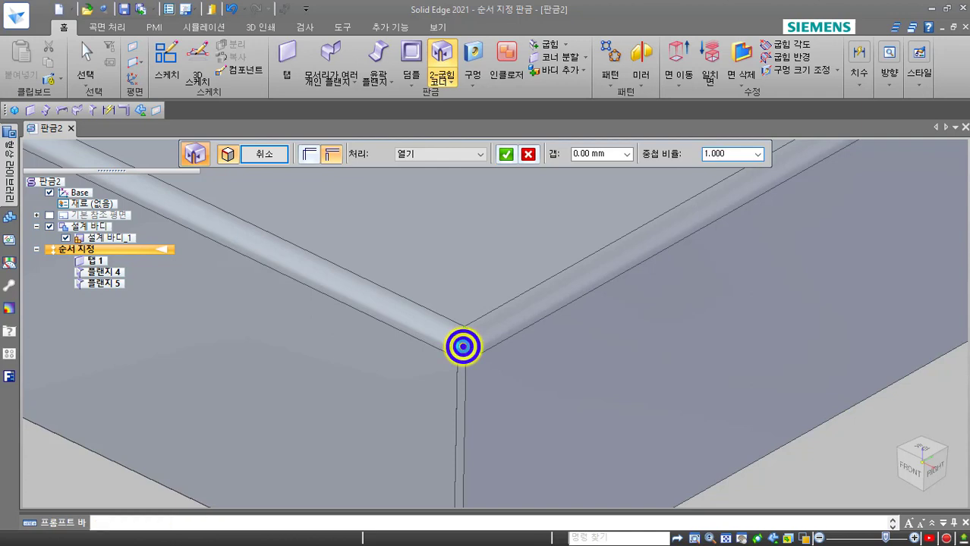
key("Escape")
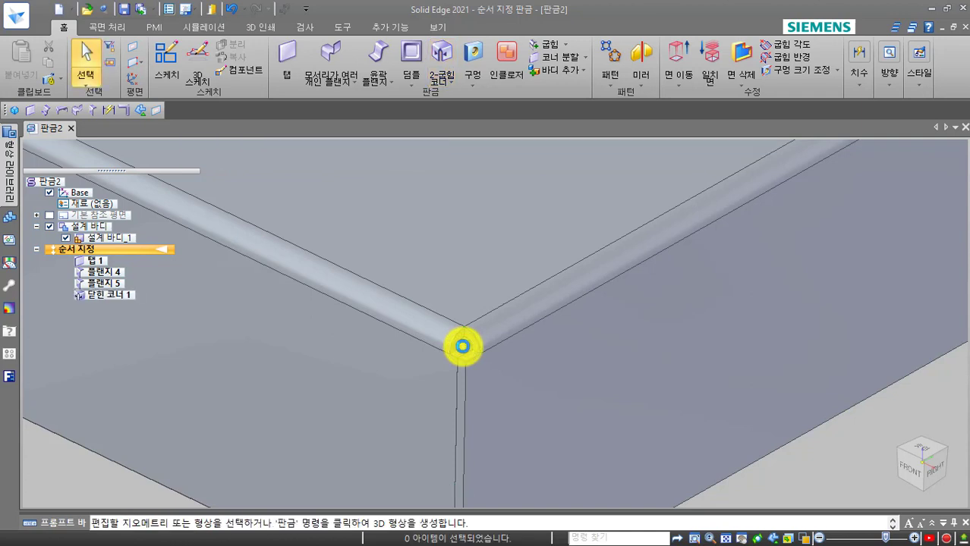
scroll(462, 346, "down", 2)
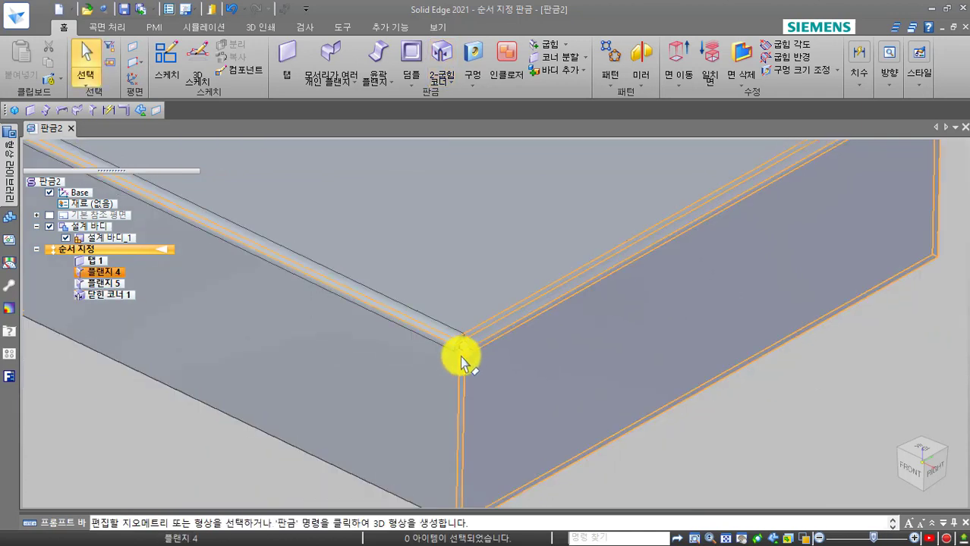
scroll(467, 340, "down", 2)
- Delete the closed corner feature from the model
left_click(94, 345)
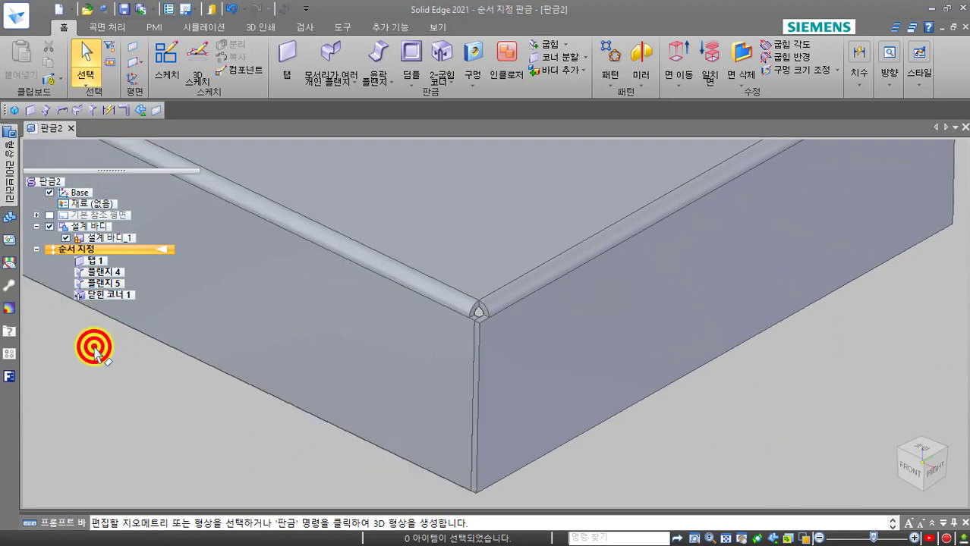
left_click(94, 295)
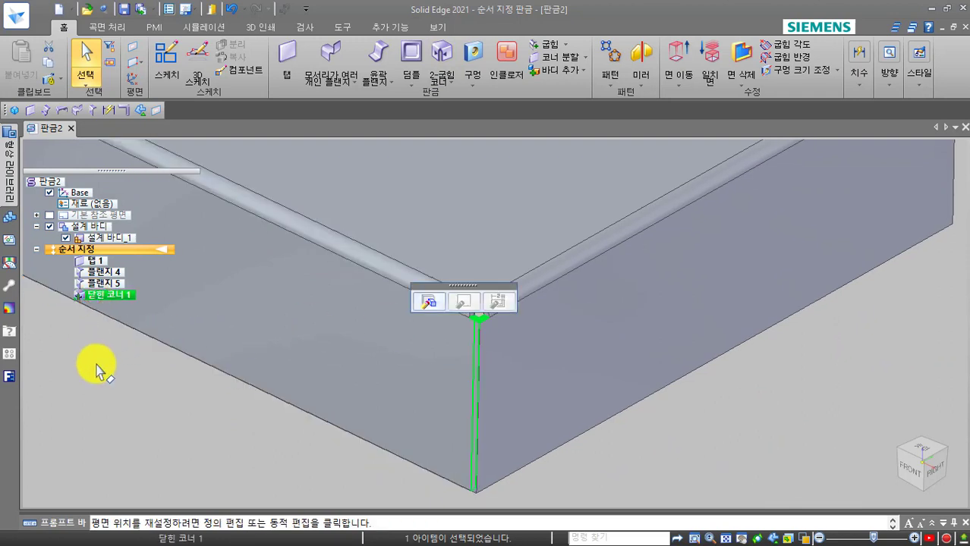
key("Delete")
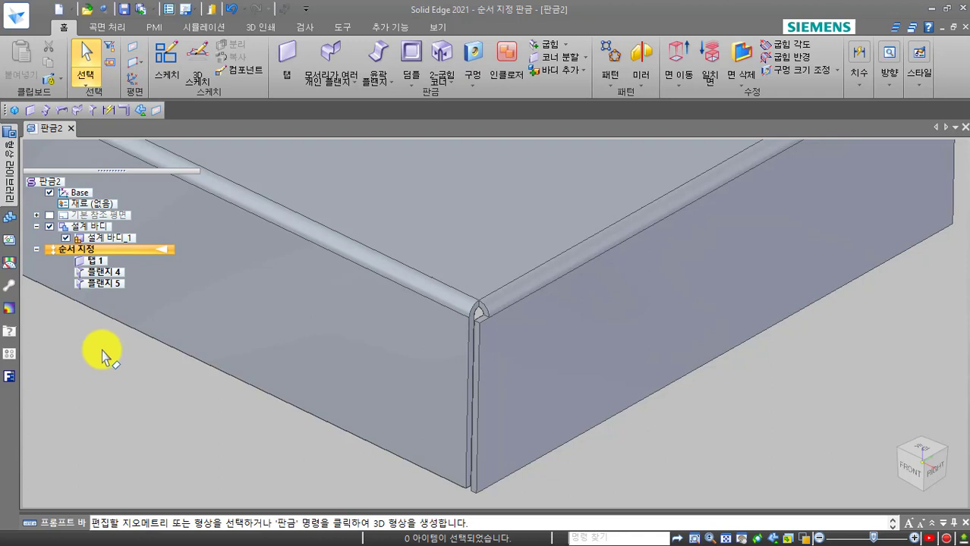
- Roll the model back to Flange 4 so that Flange 5 is excluded
left_click(103, 282)
right_click(104, 283)
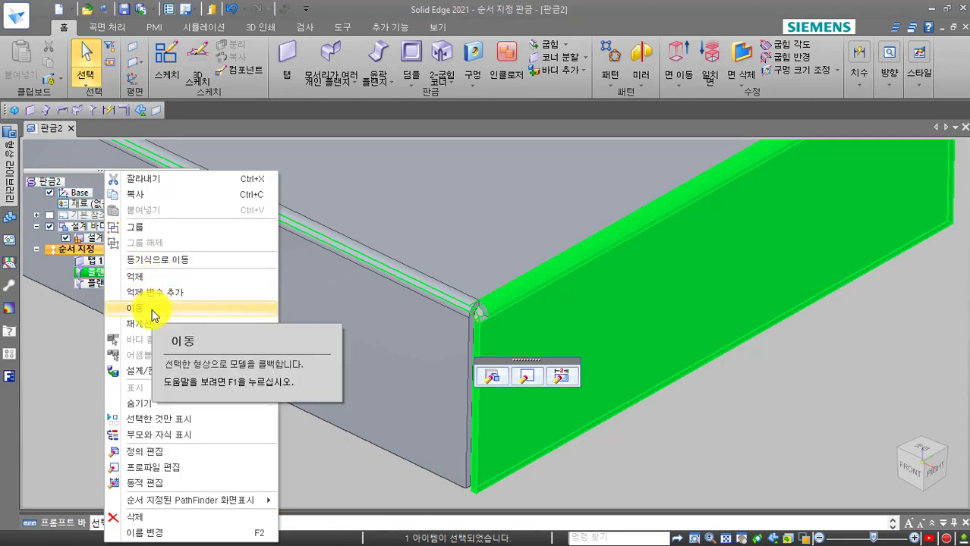
left_click(152, 308)
left_click(113, 348)
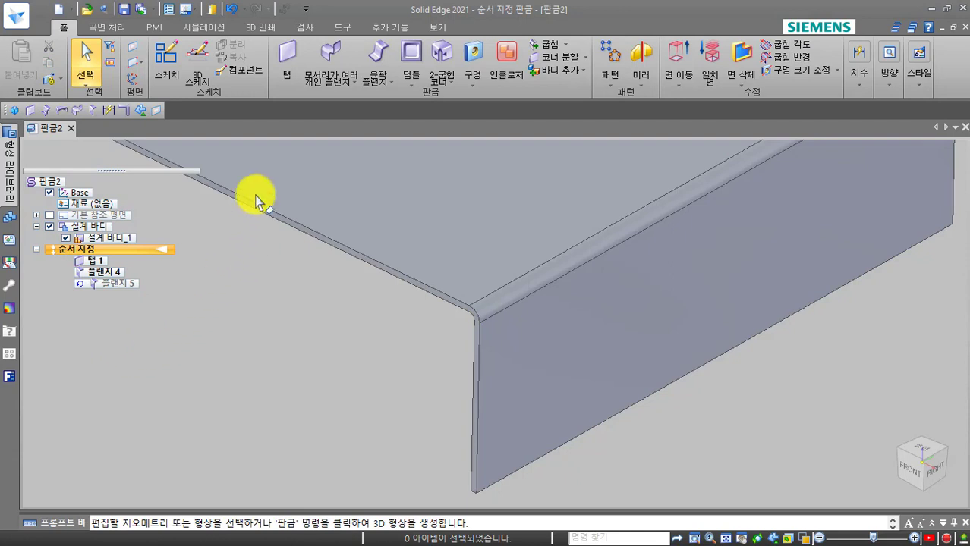
- Add a 30 mm flange at 90° along the vertical end edge of Flange 4 at the corner
left_click(326, 76)
left_click(332, 112)
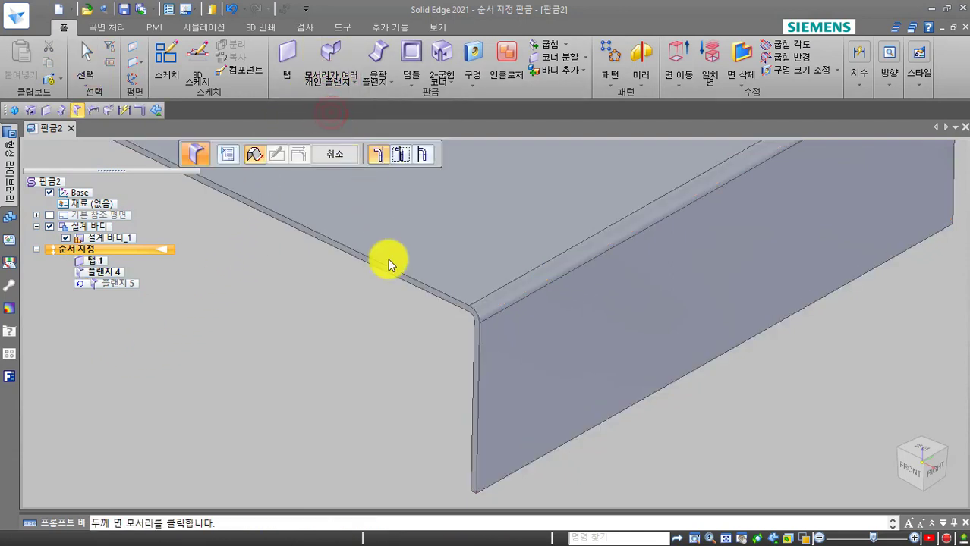
left_click(474, 396)
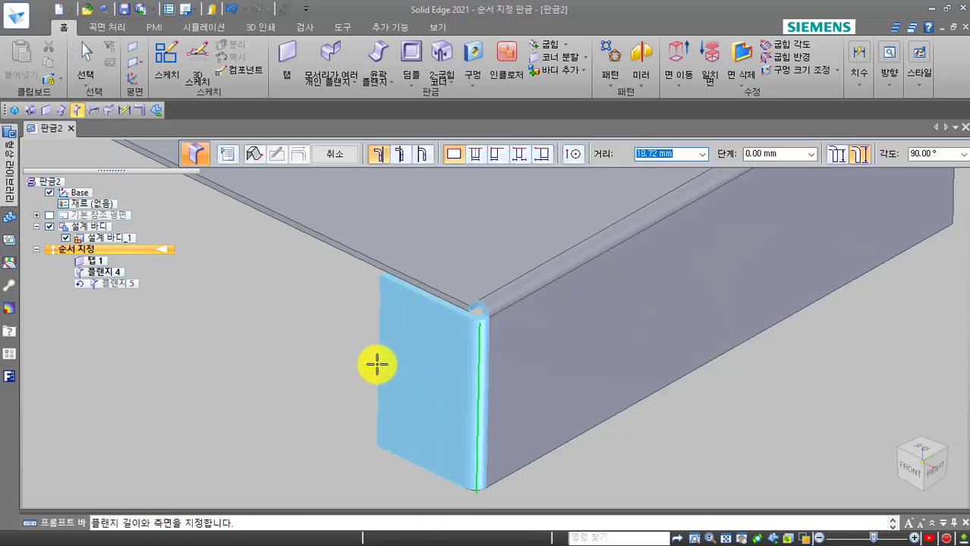
type("0")
key("Return")
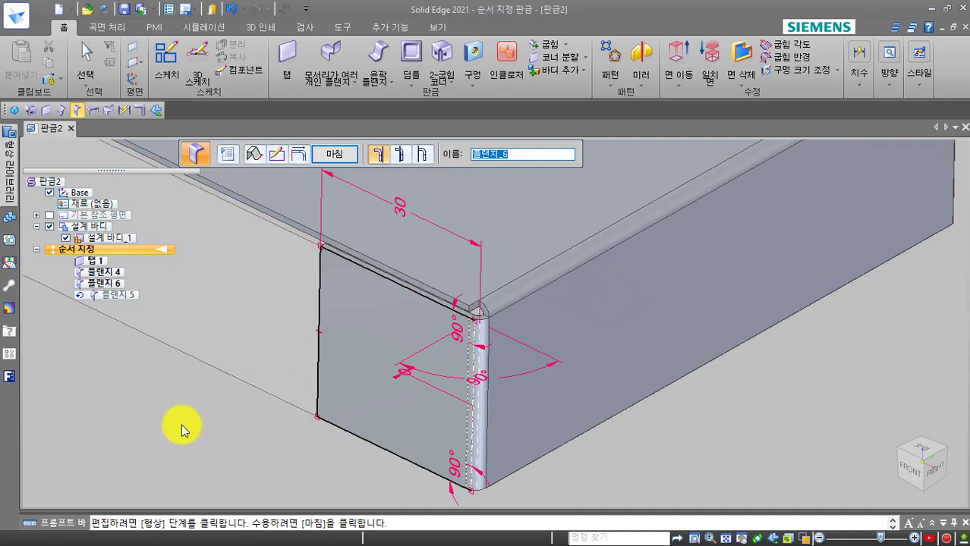
key("Escape")
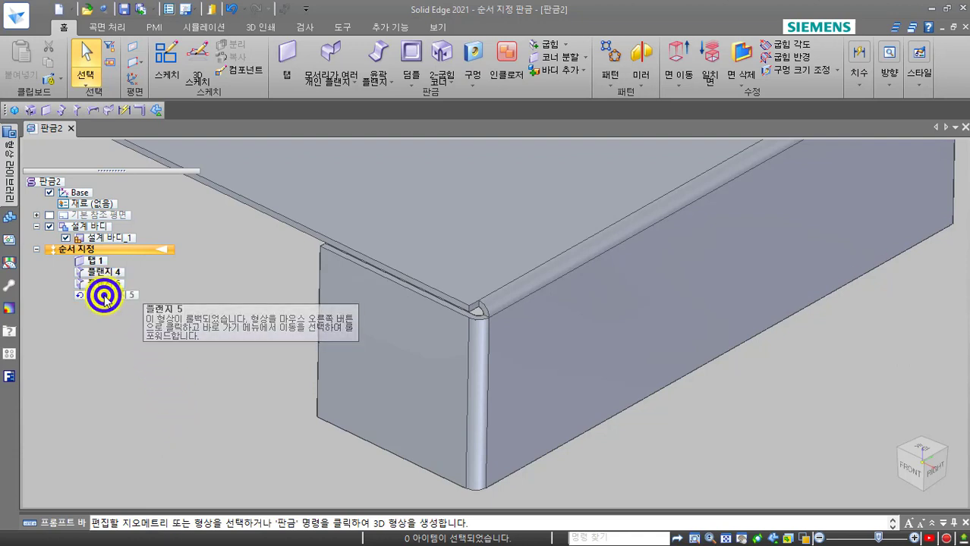
- Roll the model forward to Flange 5 to include it again
right_click(106, 297)
left_click(152, 407)
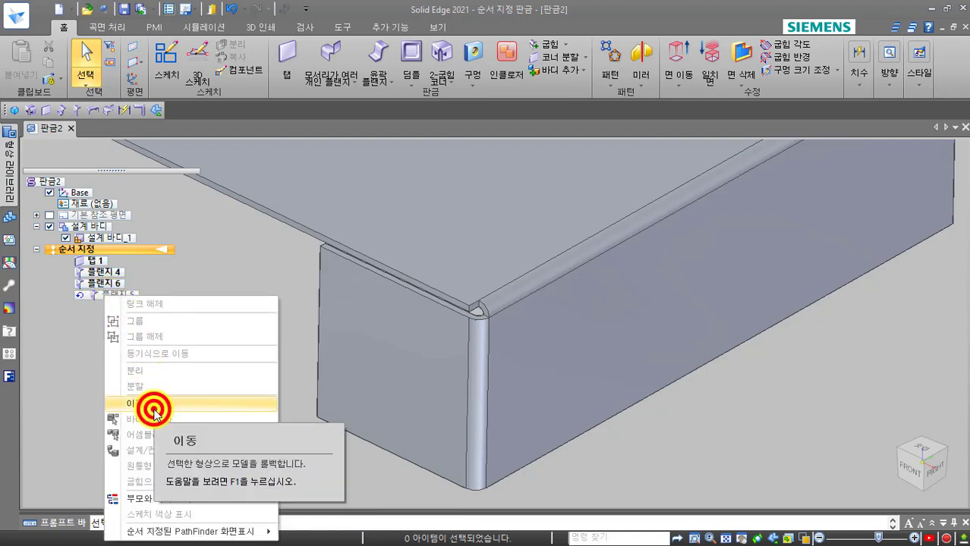
left_click(348, 385)
left_click(266, 353)
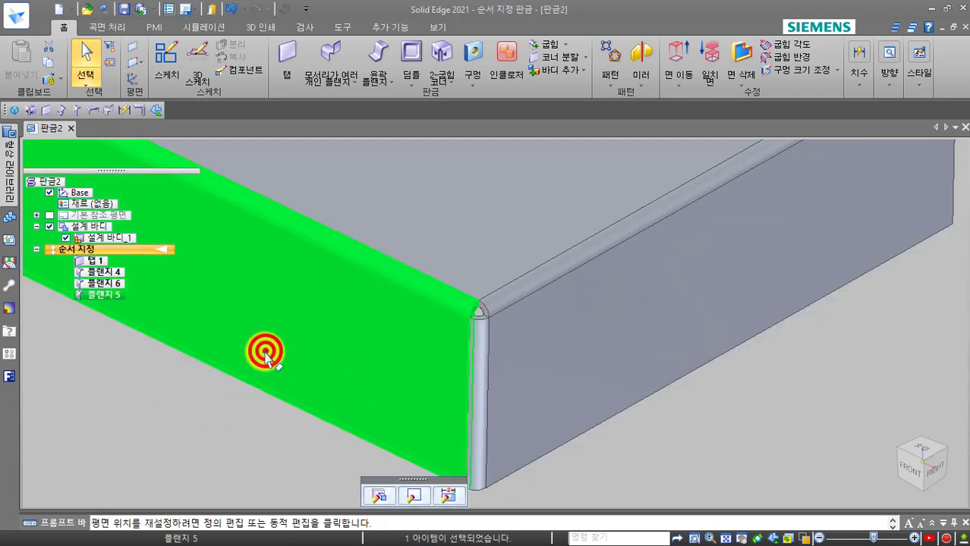
left_click(265, 439)
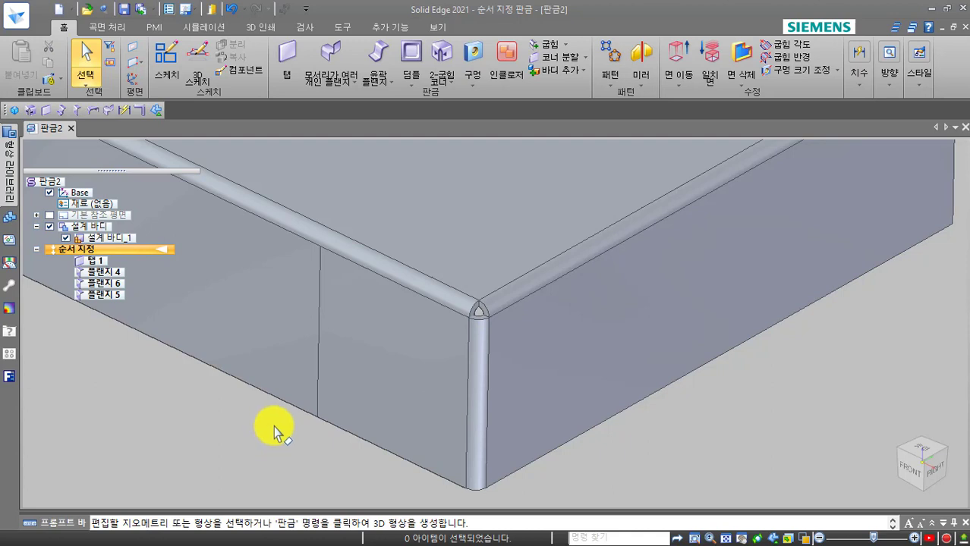
- Dynamically edit Flange 5 and set its profile end angle at the corner to 45°
left_click(262, 368)
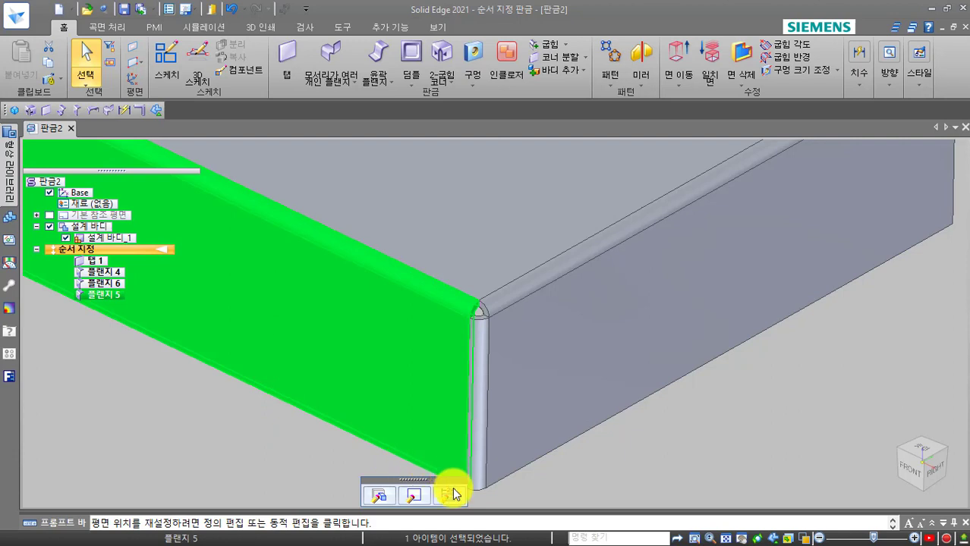
left_click(452, 494)
left_click(426, 340)
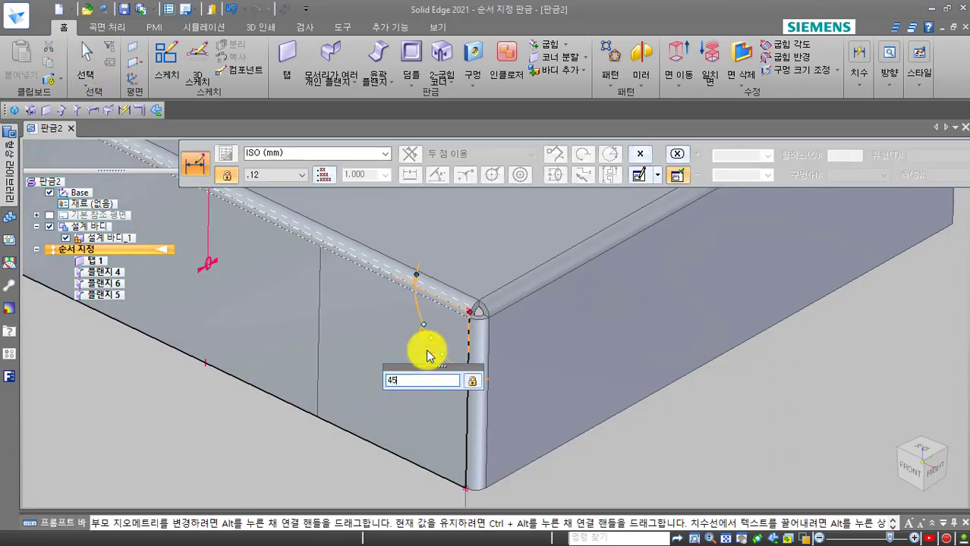
key("Return")
left_click(375, 427)
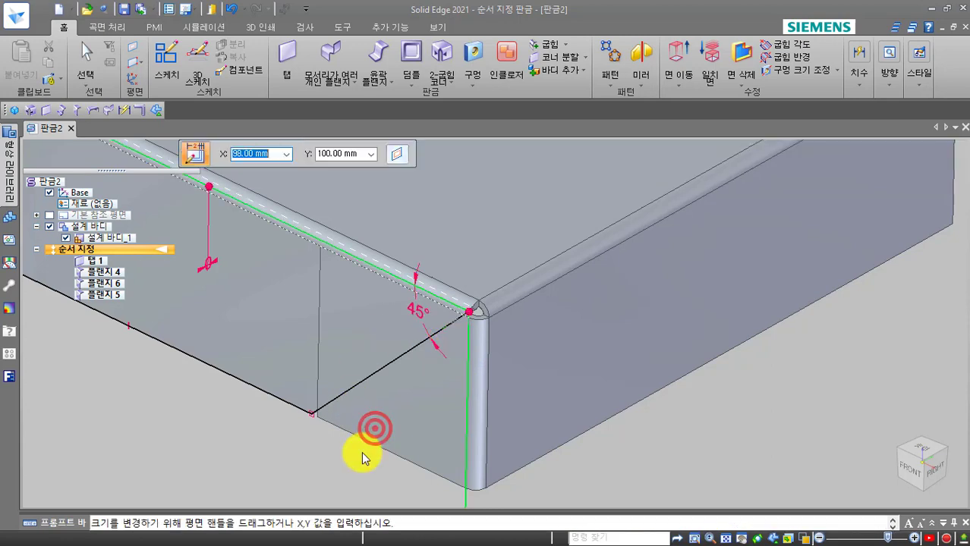
key("Escape")
- Dynamically edit Flange 6 and set its upper profile angle to 45°
left_click(394, 407)
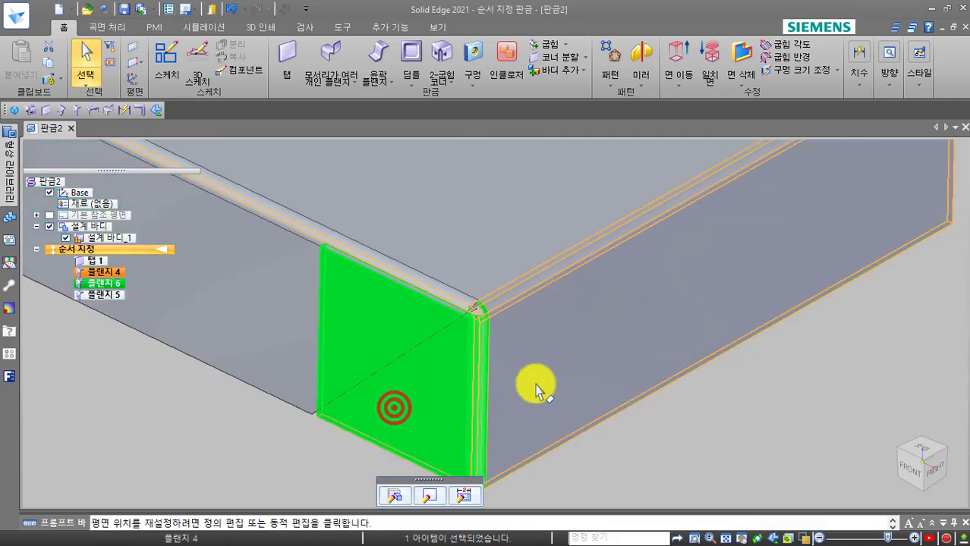
left_click(472, 501)
left_click(459, 331)
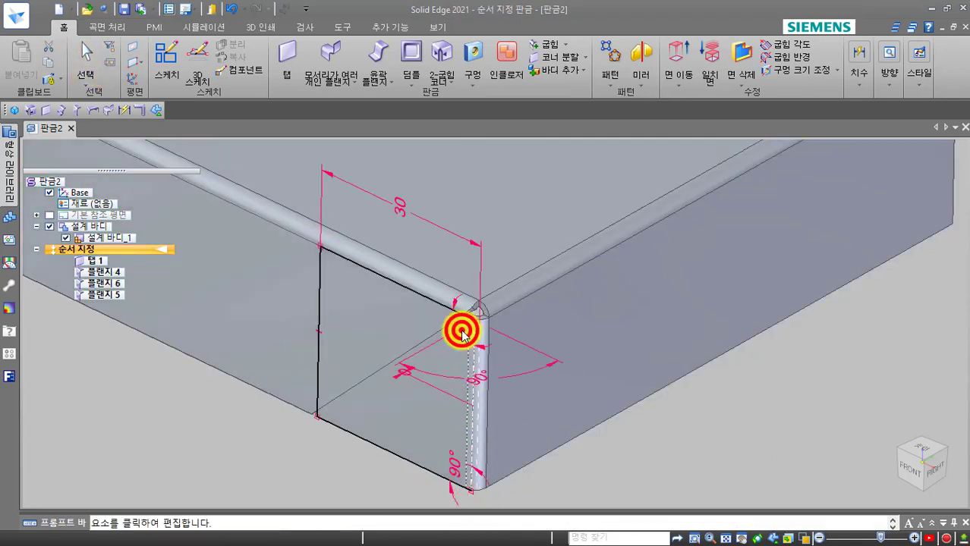
type("45")
key("Return")
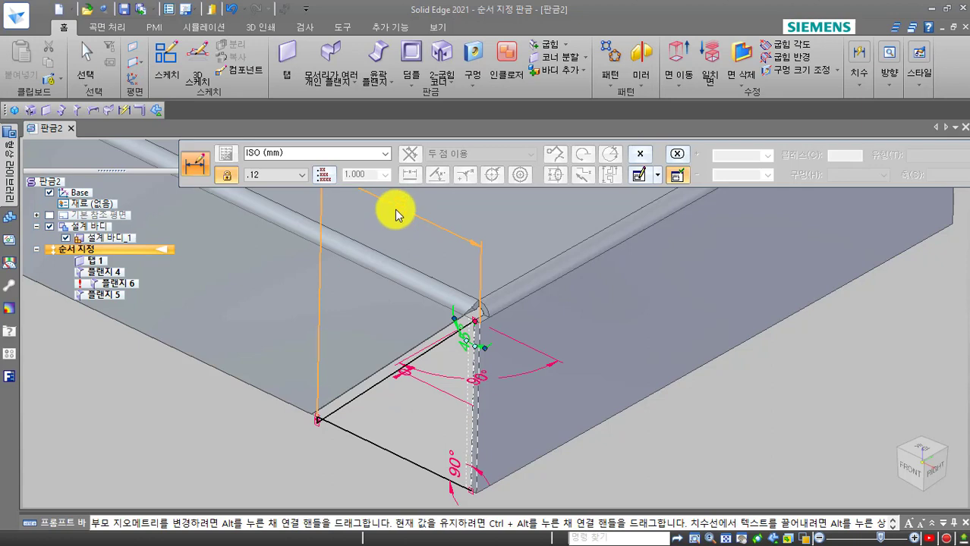
- Set the length of Flange 6 to 25 mm and finish editing it
left_click(398, 215)
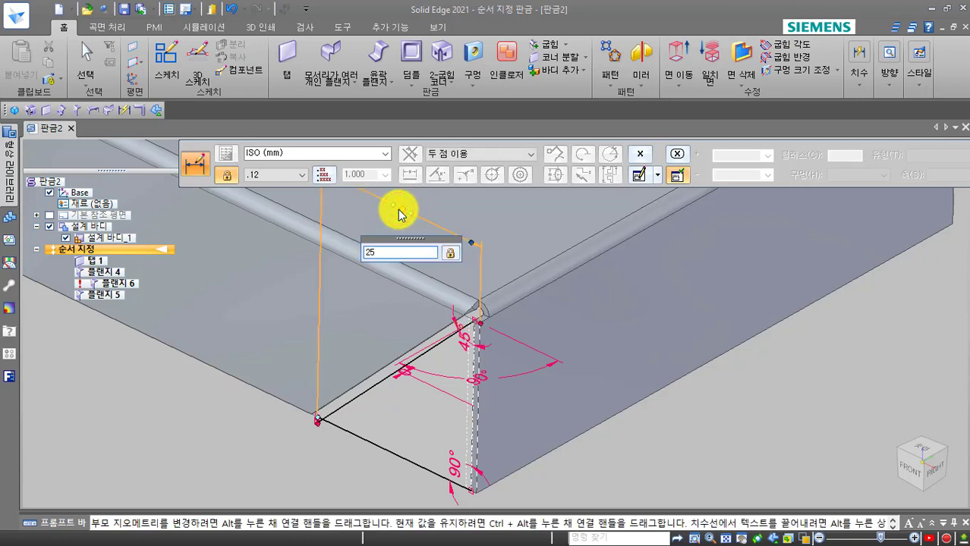
type("25")
key("Return")
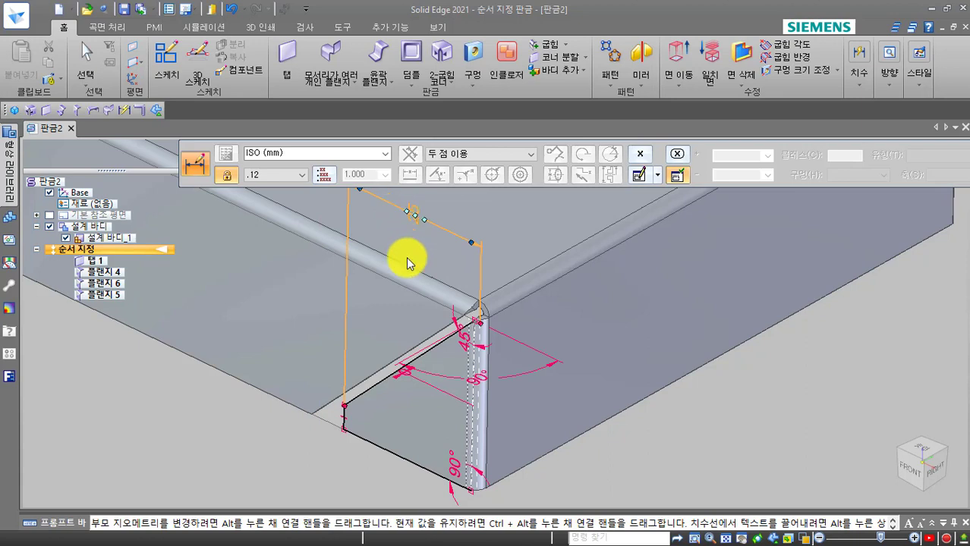
key("Escape")
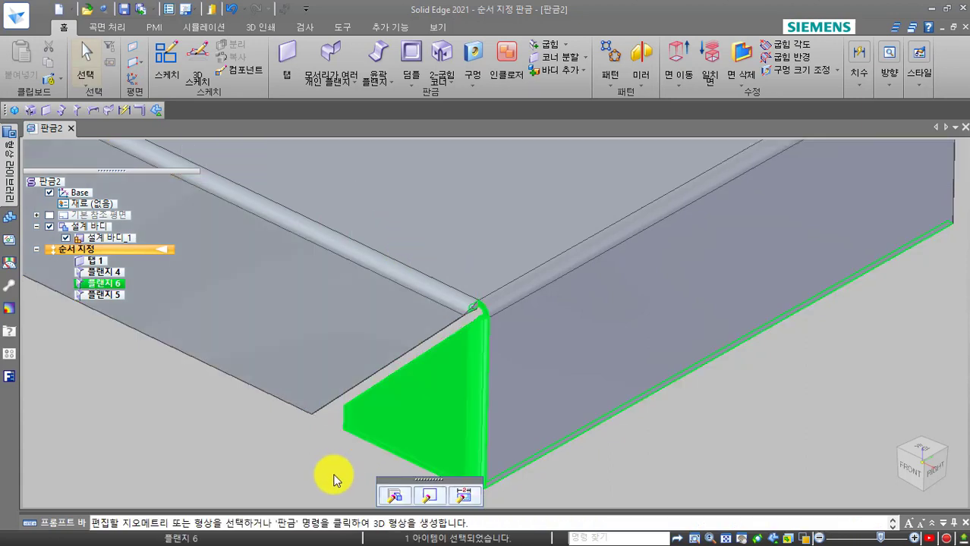
key("Escape")
- Start a 2-Bend Corner between the vertical bend of Flange 6 and the adjoining flange bend that meets it at the corner
scroll(336, 475, "up", 5)
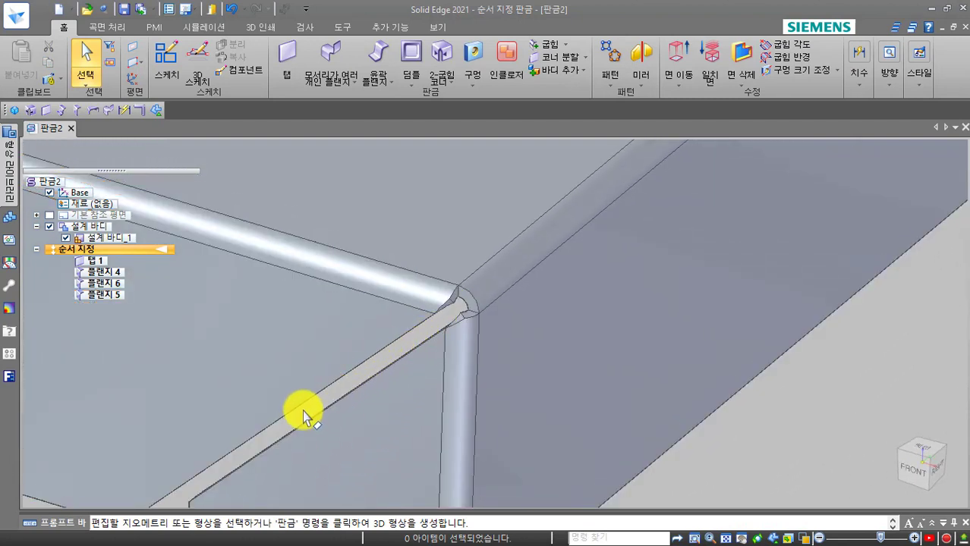
left_click(441, 72)
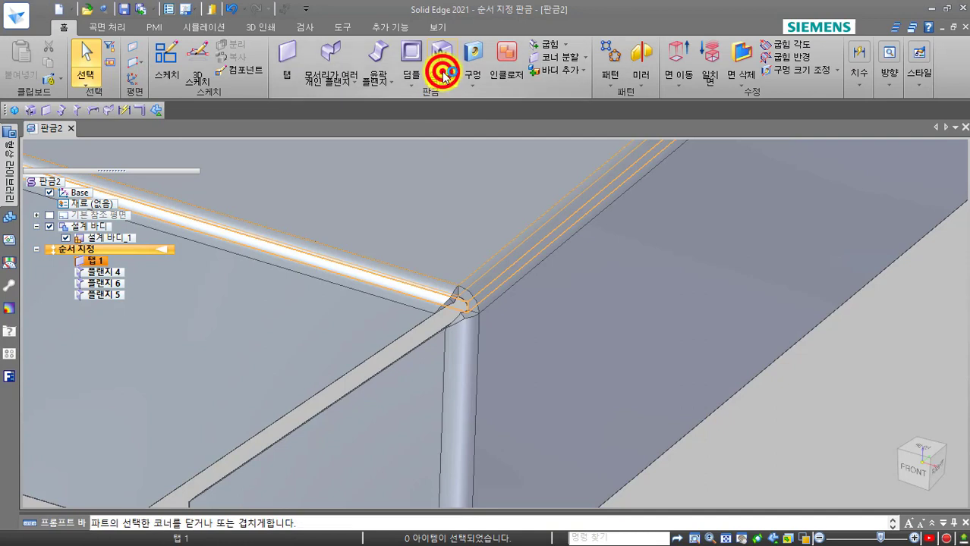
left_click(447, 113)
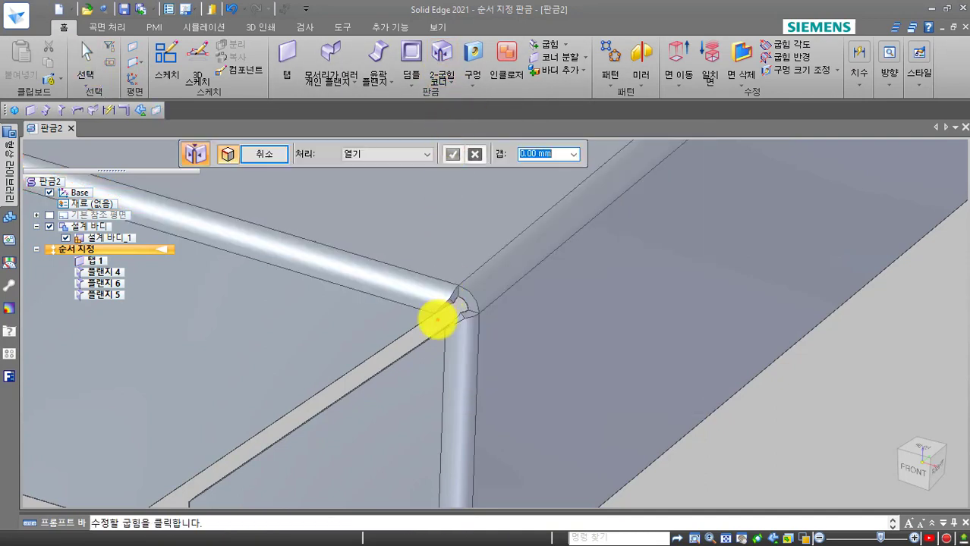
left_click(438, 320)
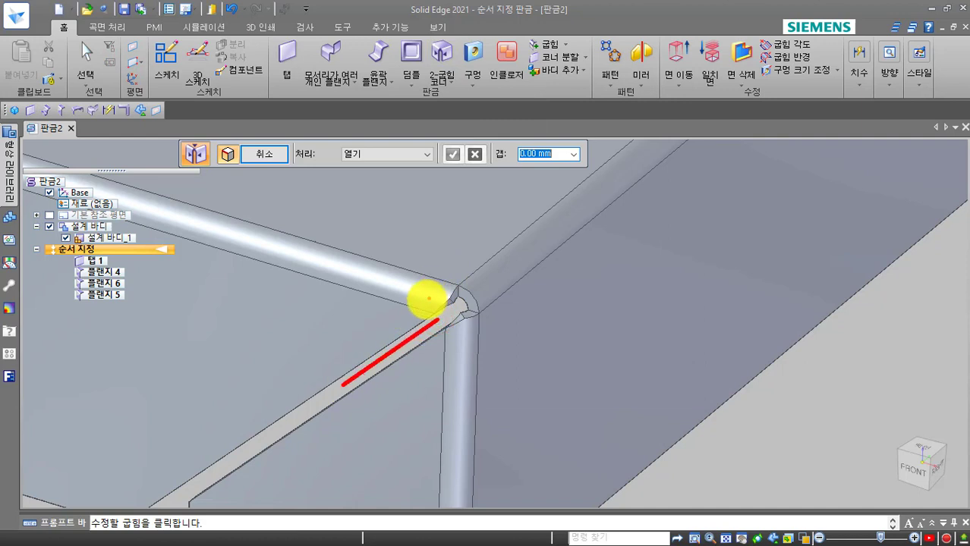
left_click(426, 293)
left_click(466, 378)
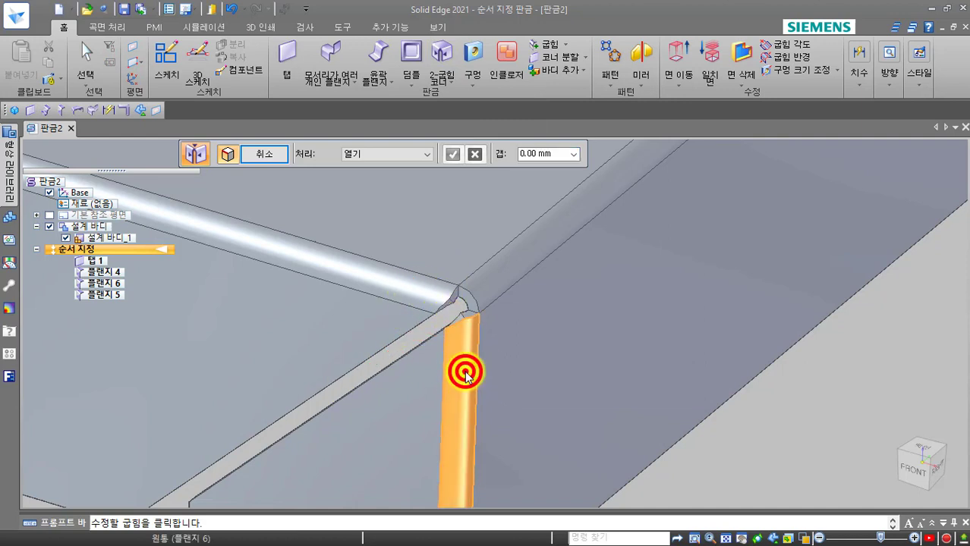
left_click(466, 375)
left_click(411, 286)
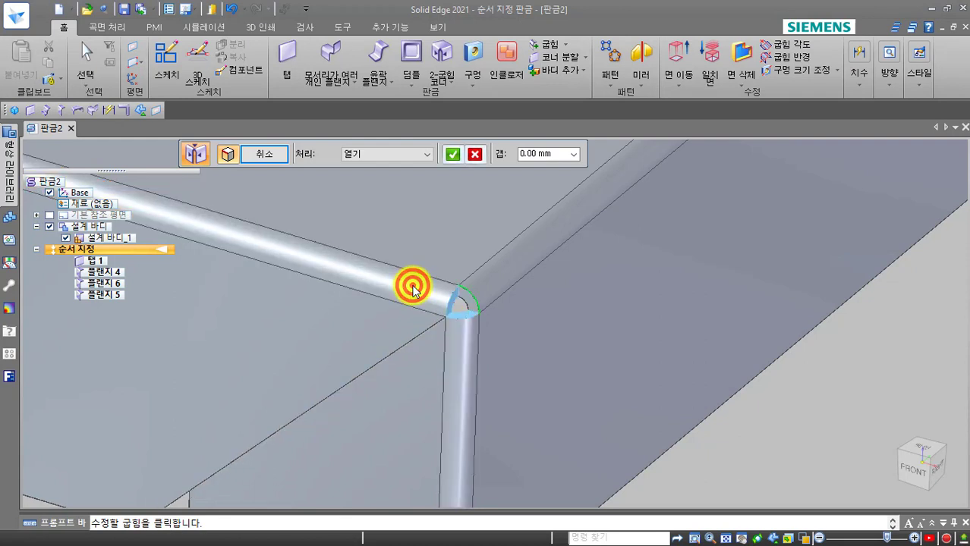
- Try the Closed (닫힘) corner treatment and the Circular Cutout (원형 컷아웃) treatment with a 3 mm diameter
left_click(385, 154)
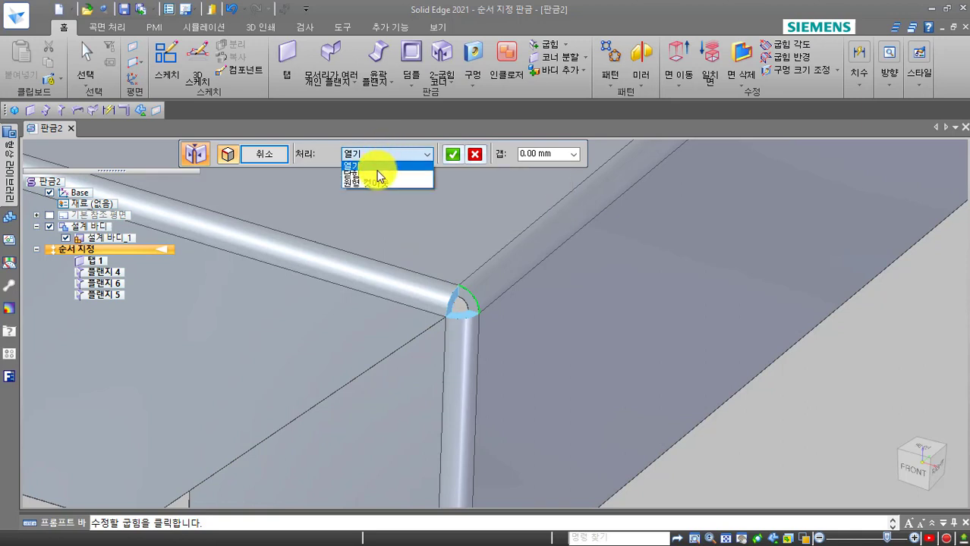
left_click(374, 173)
left_click(377, 153)
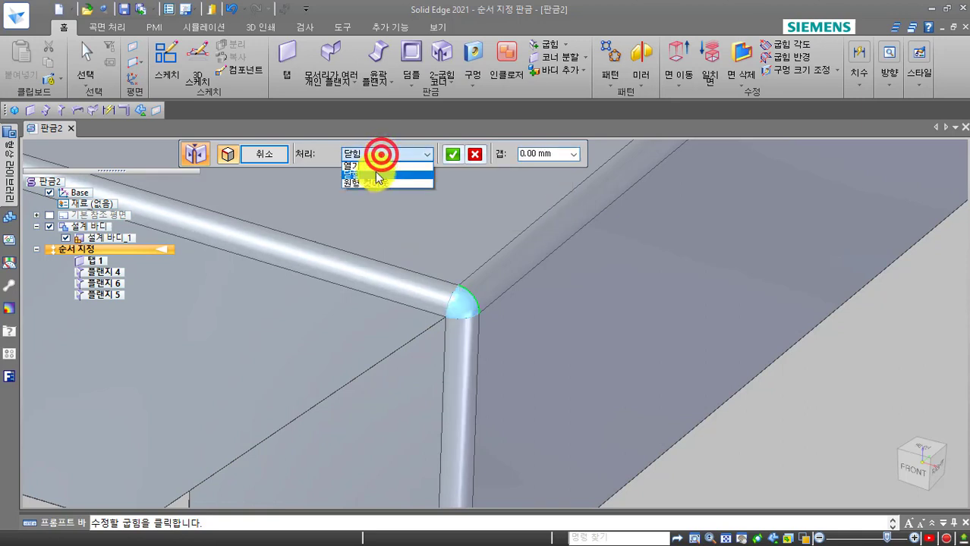
left_click(377, 184)
left_click(396, 180)
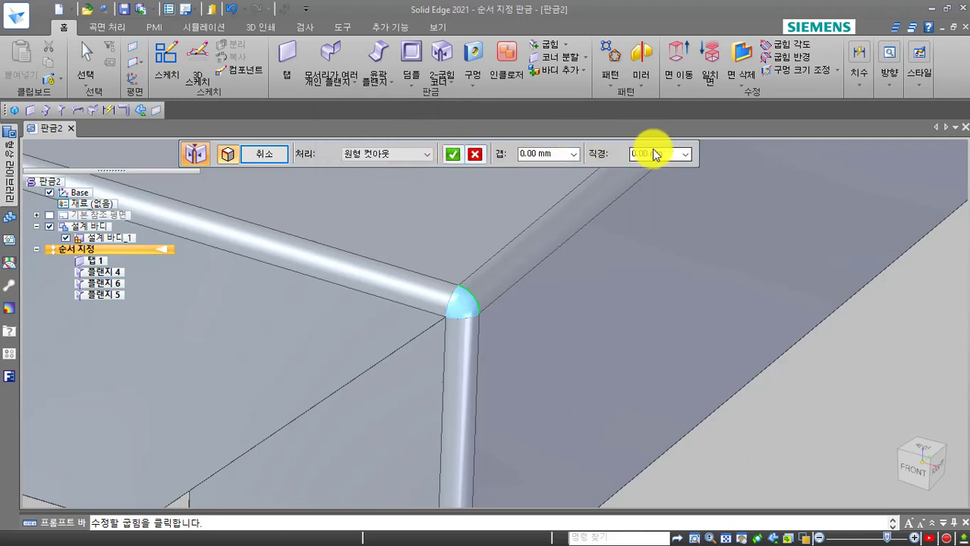
left_click(649, 156)
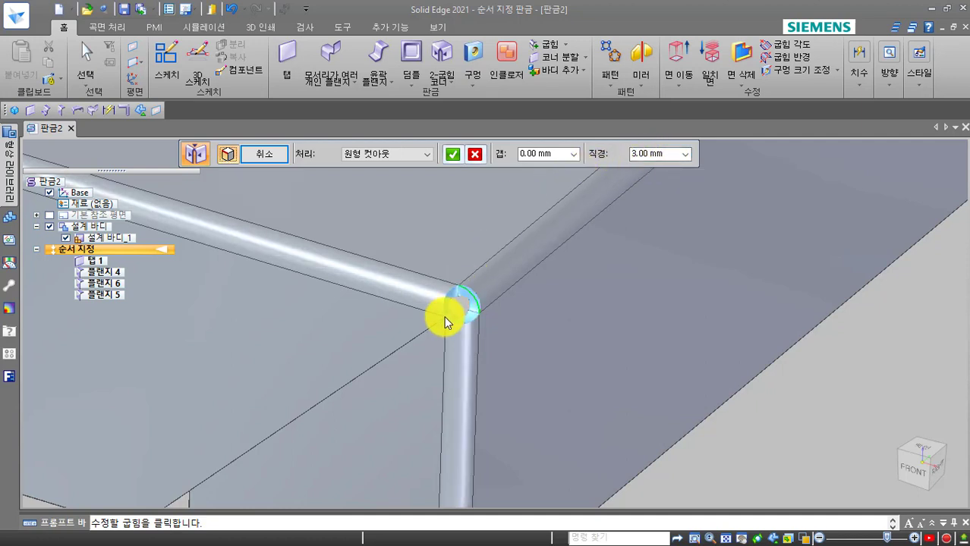
- Set the corner treatment to Open (열기), accept the two-bend corner and finish the command
left_click(394, 155)
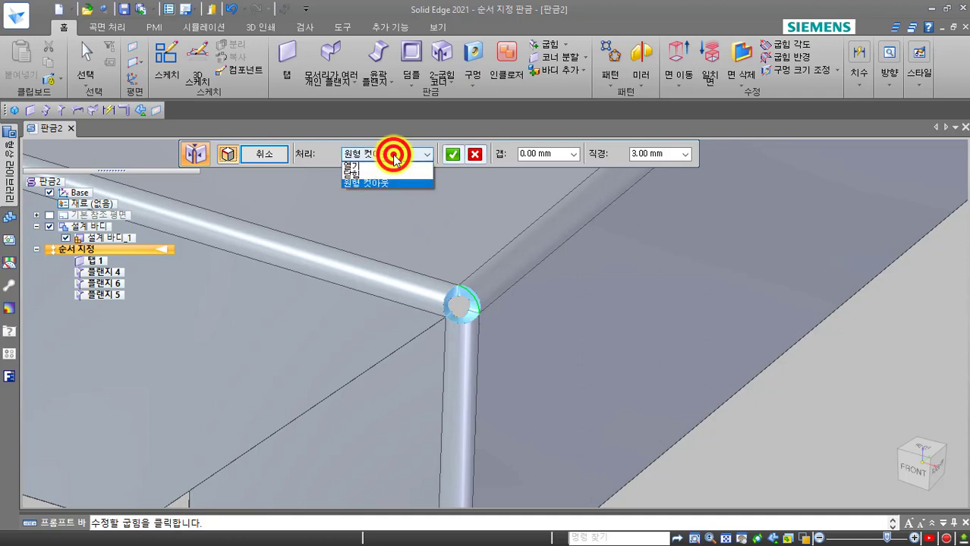
left_click(382, 164)
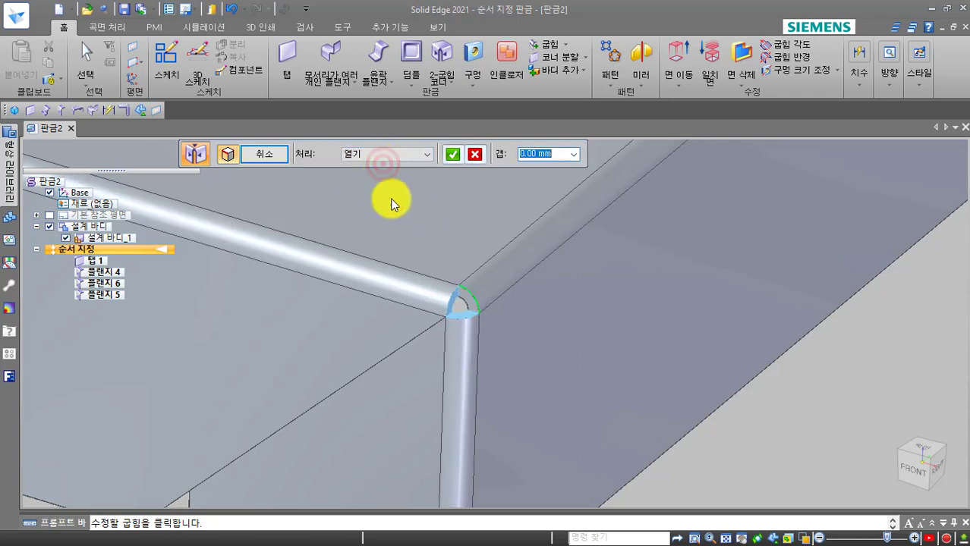
left_click(463, 309)
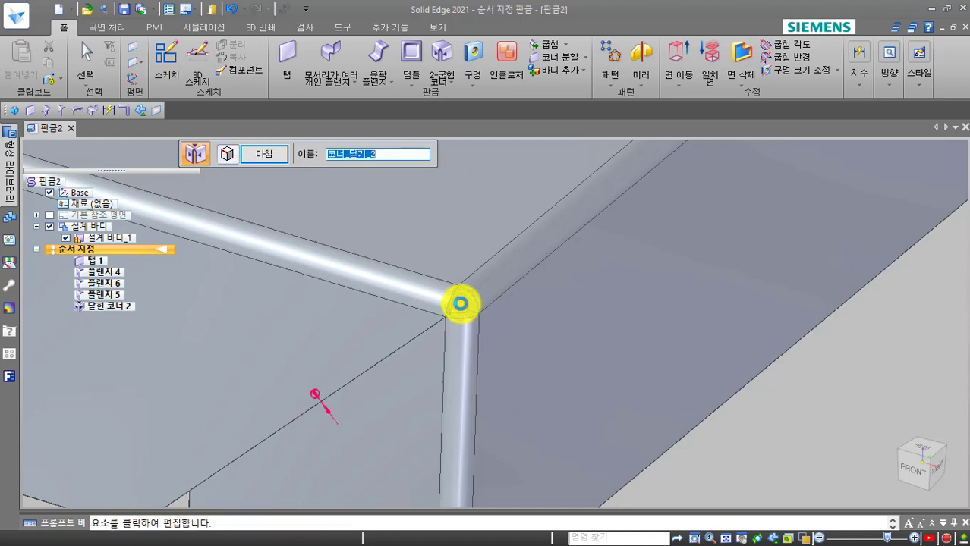
key("Escape")
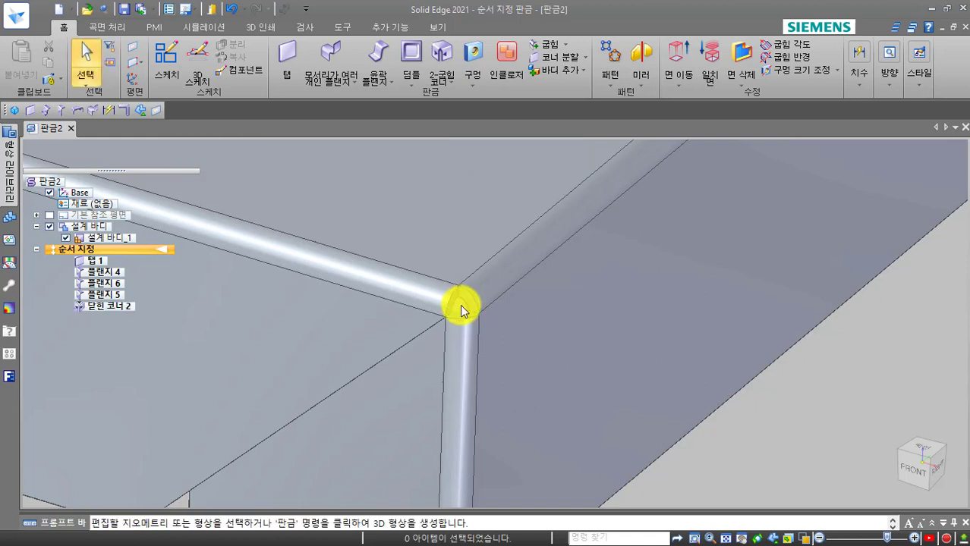